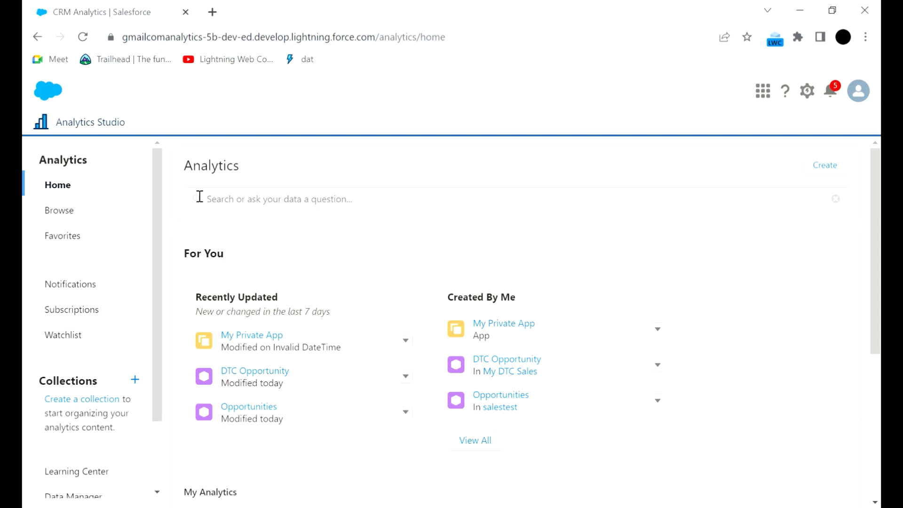
- Go from the Analytics home page to the Browse page listing all assets
{"action": "left_click", "coordinate": [69, 213]}
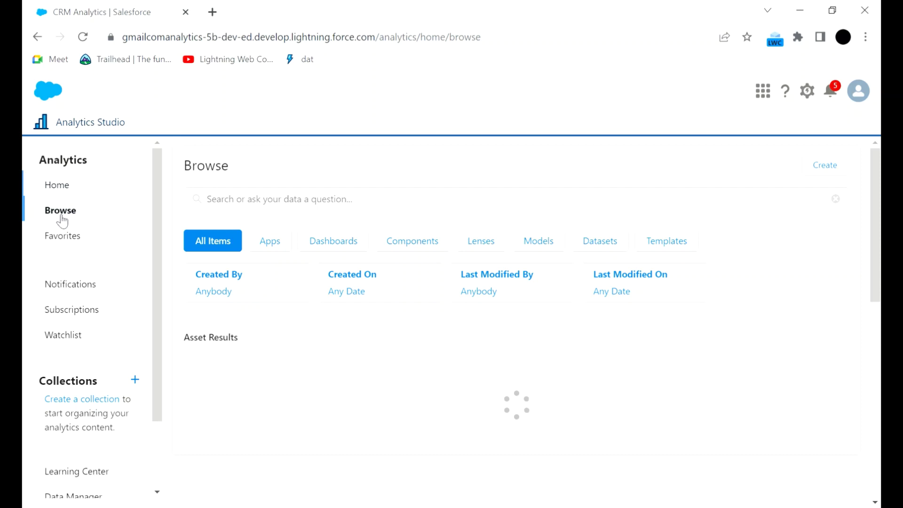
- Scan the Browse results and open the Created By filter options
{"action": "left_click", "coordinate": [75, 216]}
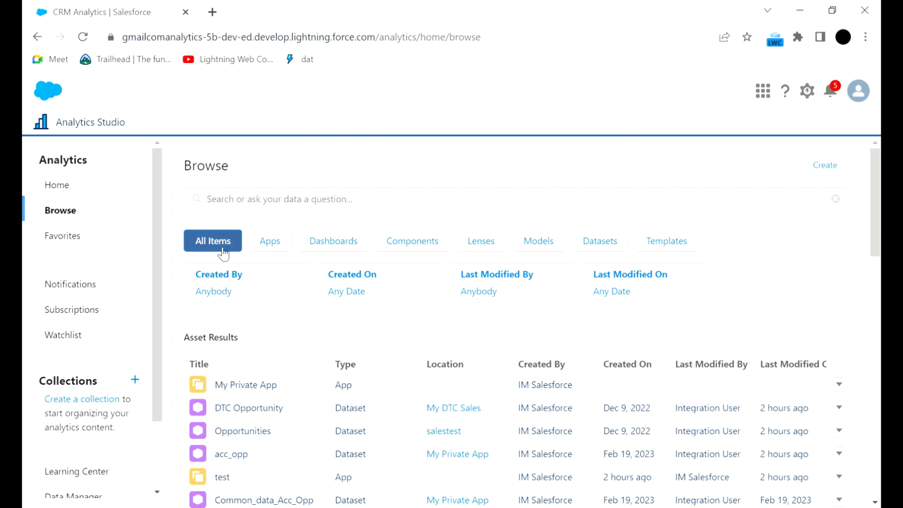
{"action": "scroll", "coordinate": [736, 244], "scroll_direction": "down", "scroll_amount": 2}
{"action": "scroll", "coordinate": [482, 269], "scroll_direction": "up", "scroll_amount": 2}
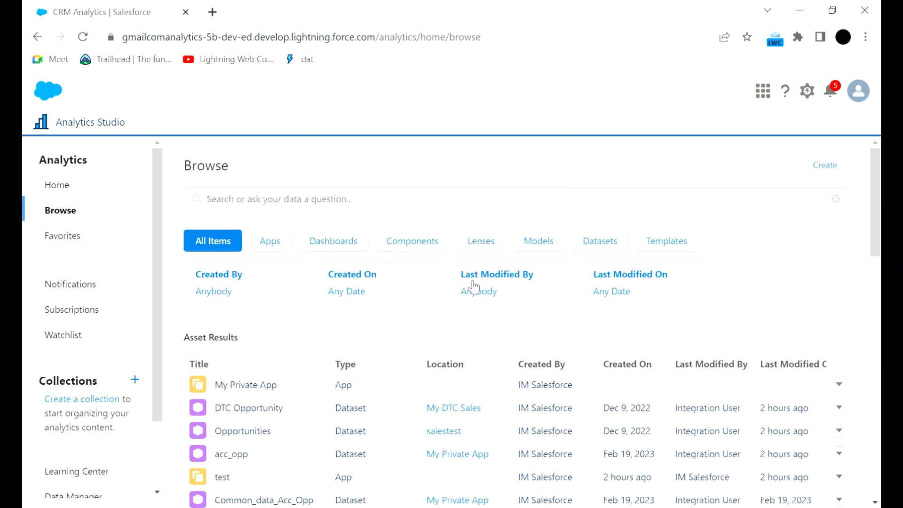
{"action": "left_click", "coordinate": [208, 291]}
{"action": "left_click", "coordinate": [207, 290]}
{"action": "left_click", "coordinate": [247, 296]}
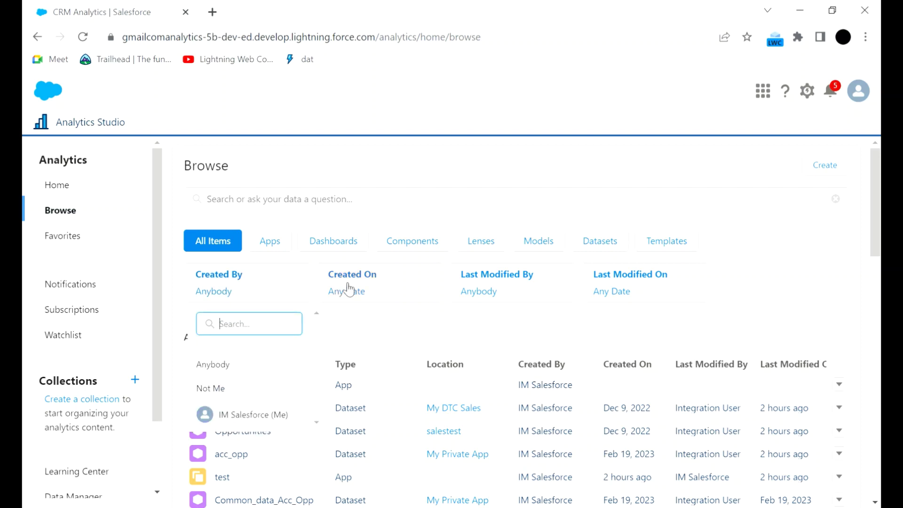
- Step through the Apps, Dashboards and Lenses filters, settling on Datasets
{"action": "left_click", "coordinate": [276, 244]}
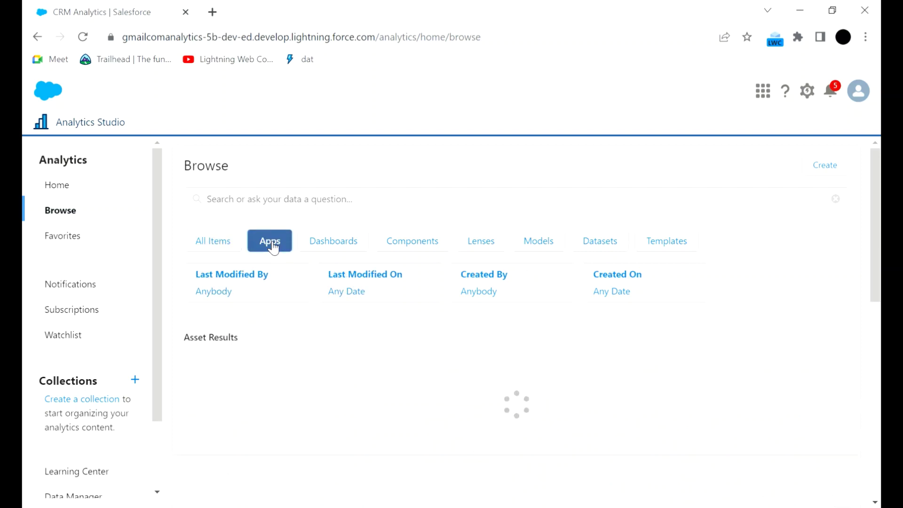
{"action": "left_click", "coordinate": [348, 242]}
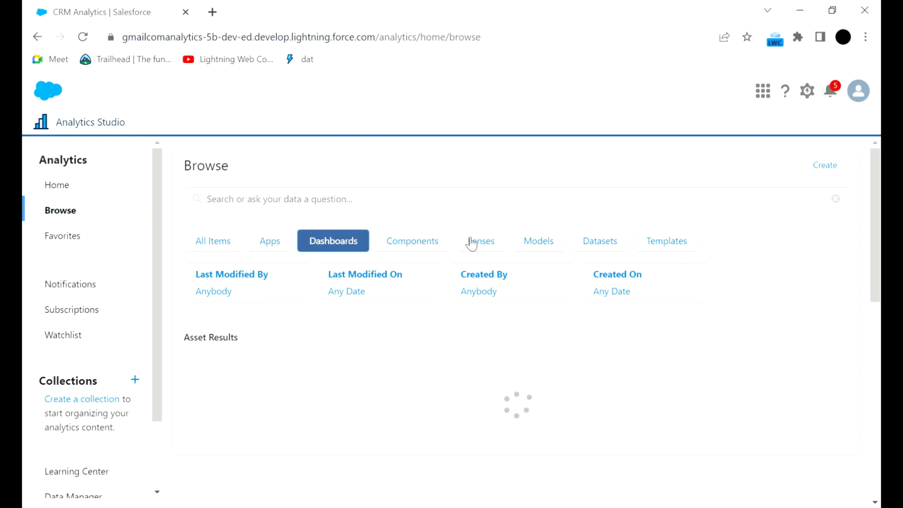
{"action": "left_click", "coordinate": [484, 239]}
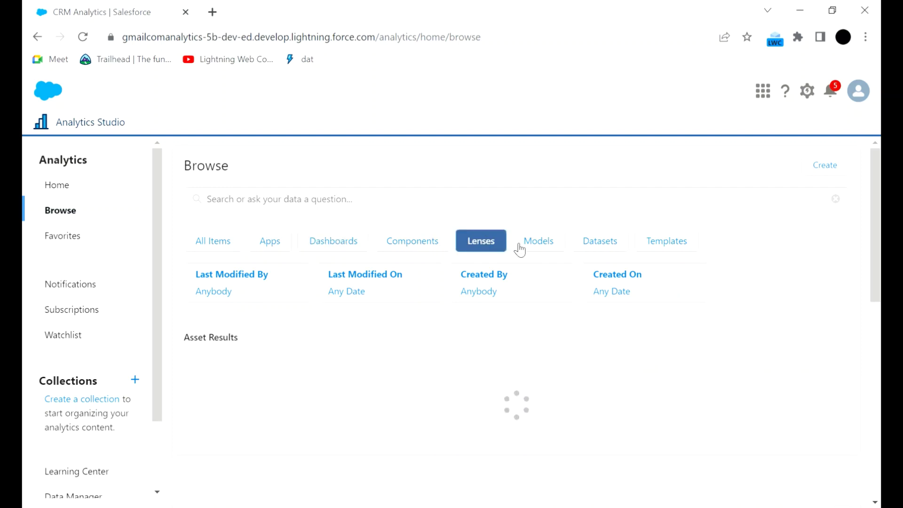
{"action": "left_click", "coordinate": [607, 241]}
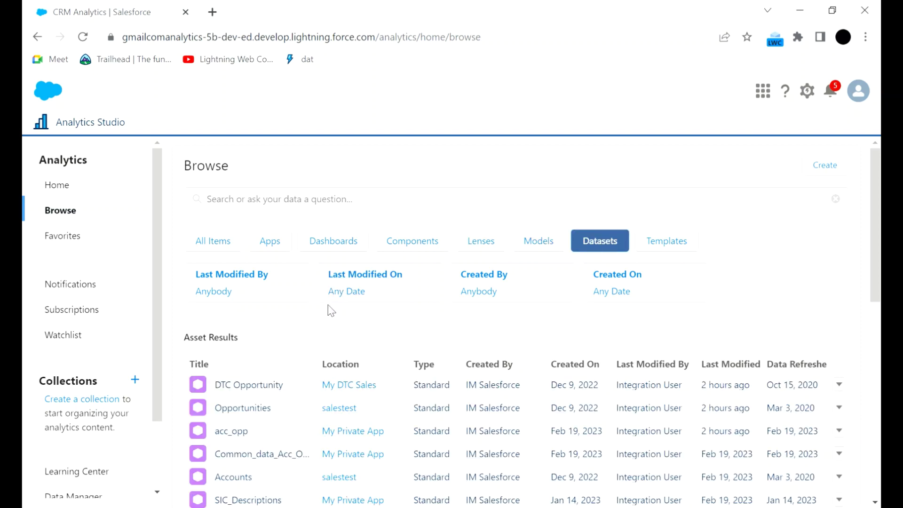
{"action": "scroll", "coordinate": [308, 325], "scroll_direction": "down", "scroll_amount": 3}
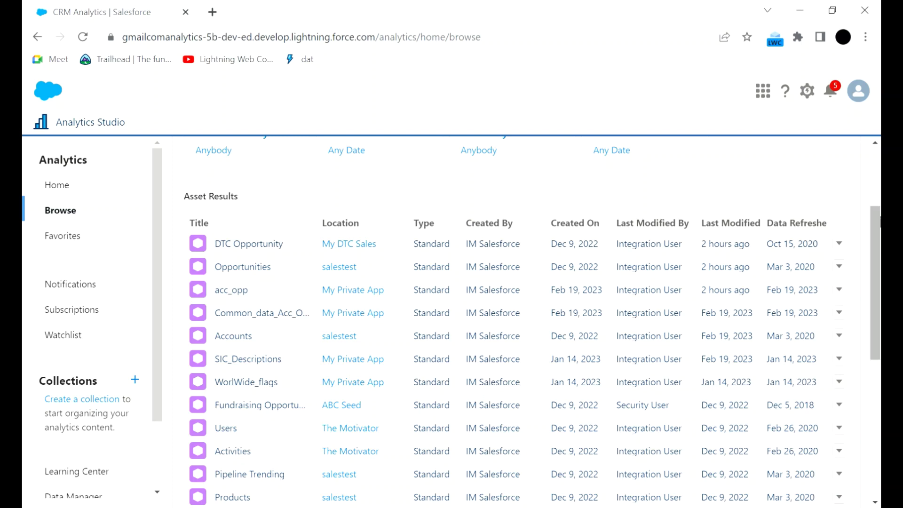
{"action": "left_click_drag", "start_coordinate": [877, 223], "coordinate": [878, 187]}
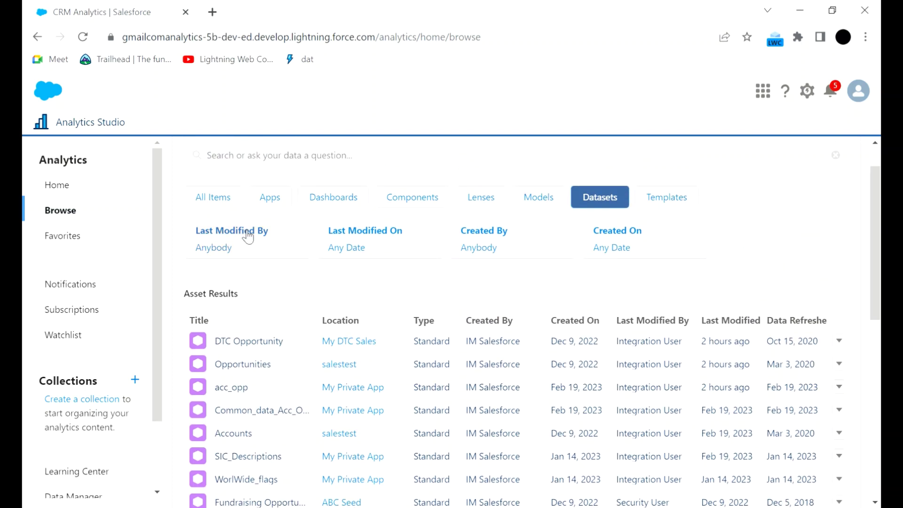
{"action": "scroll", "coordinate": [498, 185], "scroll_direction": "up", "scroll_amount": 1}
{"action": "left_click", "coordinate": [821, 170]}
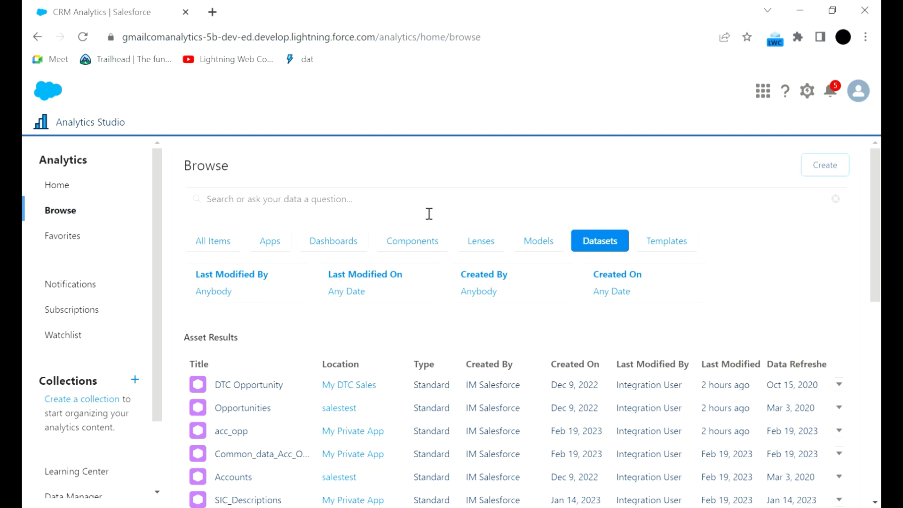
- Create a blank app named 'testing' from the Create > App menu
{"action": "left_click", "coordinate": [821, 180]}
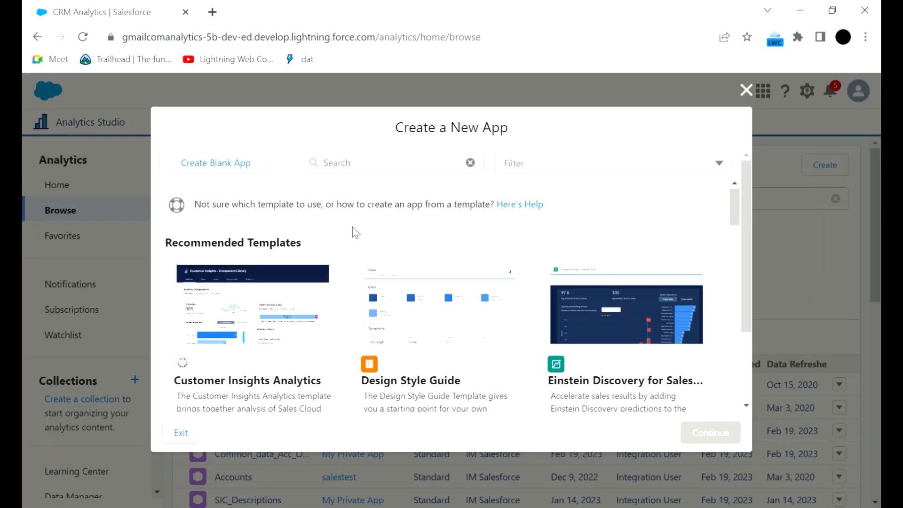
{"action": "scroll", "coordinate": [355, 232], "scroll_direction": "down", "scroll_amount": 20}
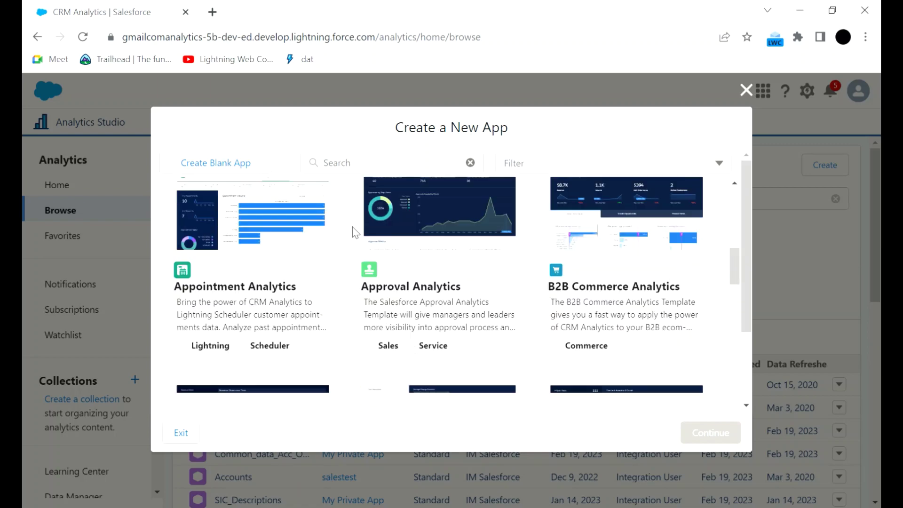
{"action": "scroll", "coordinate": [355, 232], "scroll_direction": "down", "scroll_amount": 3}
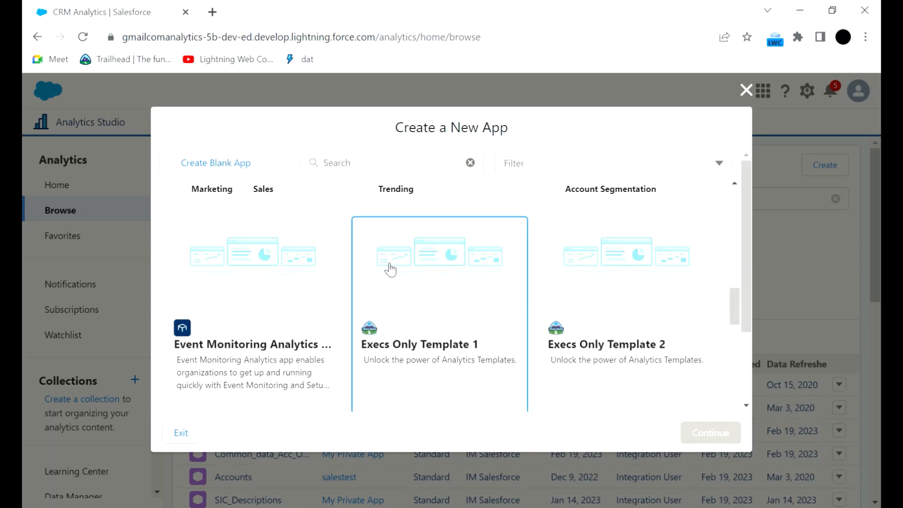
{"action": "scroll", "coordinate": [377, 263], "scroll_direction": "up", "scroll_amount": 3}
{"action": "scroll", "coordinate": [389, 268], "scroll_direction": "up", "scroll_amount": 15}
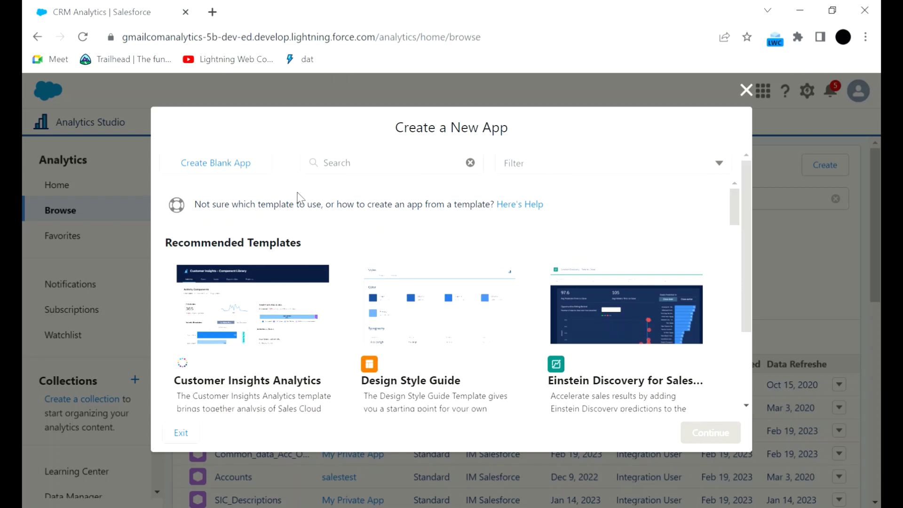
{"action": "left_click", "coordinate": [241, 165]}
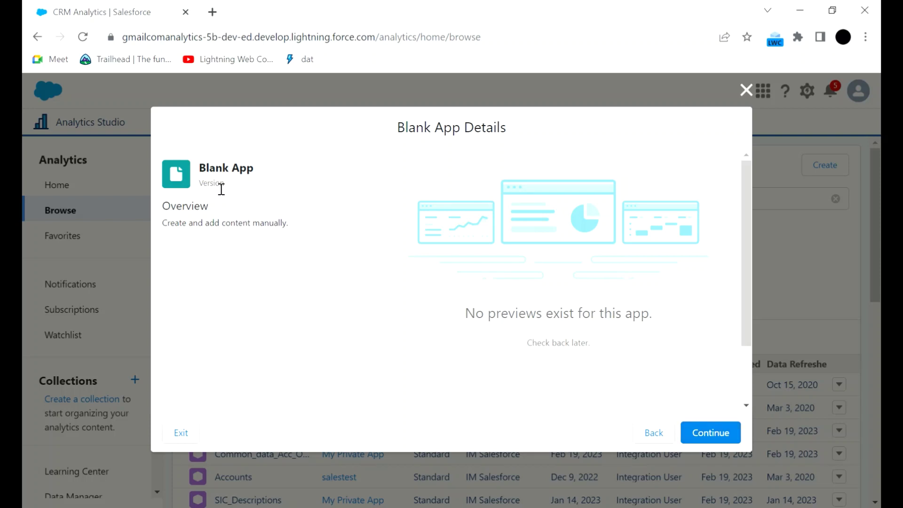
{"action": "left_click", "coordinate": [713, 432]}
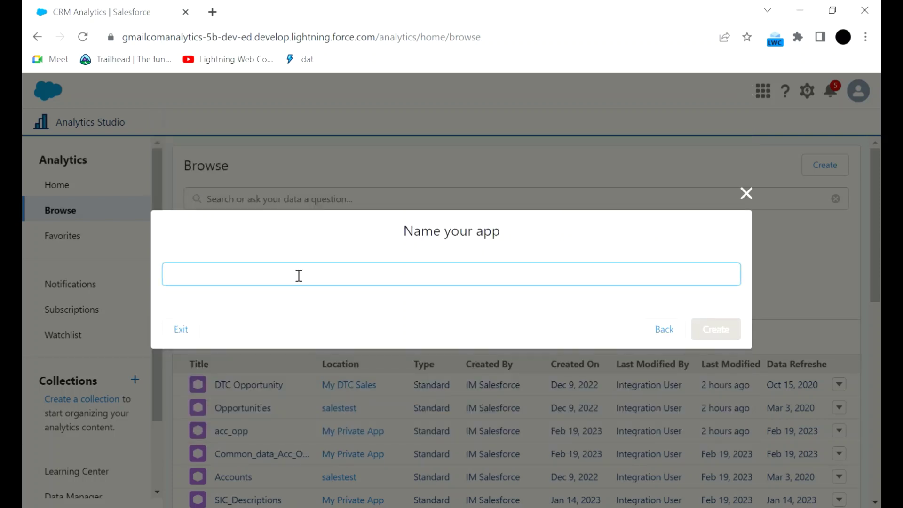
{"action": "type", "text": "testing"}
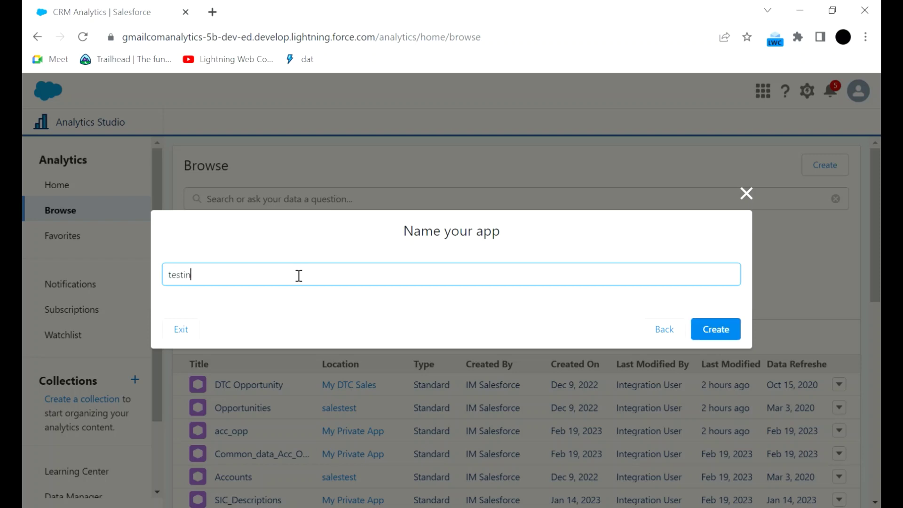
{"action": "left_click", "coordinate": [702, 331]}
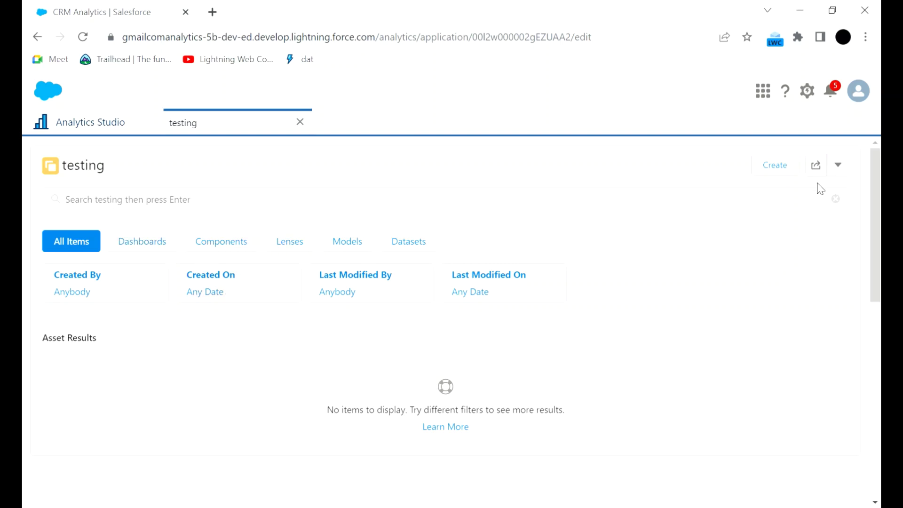
- Check the testing app's Create menu and Lenses filter, then close the testing tab
{"action": "left_click", "coordinate": [794, 171]}
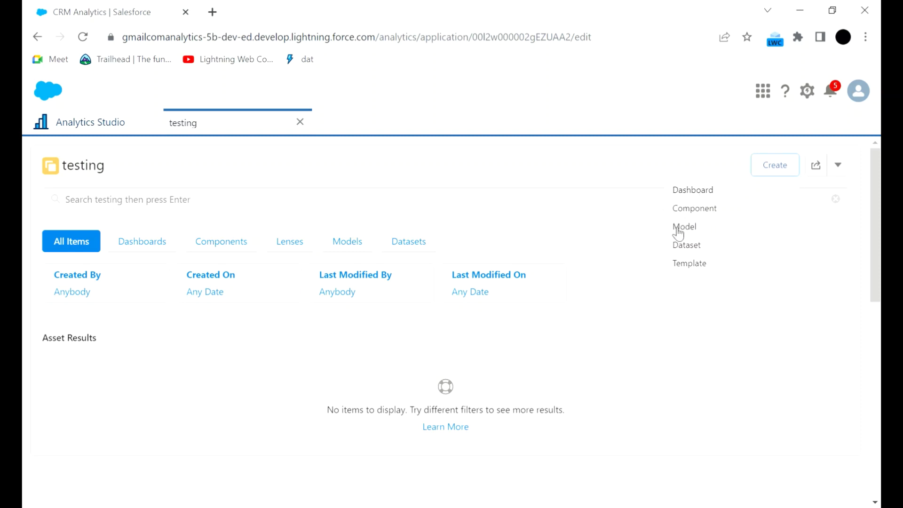
{"action": "left_click", "coordinate": [617, 243]}
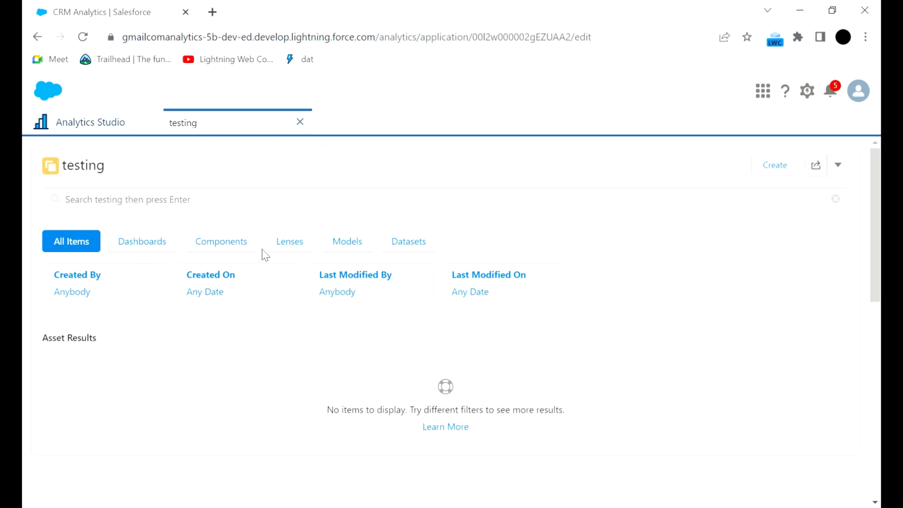
{"action": "left_click", "coordinate": [284, 246]}
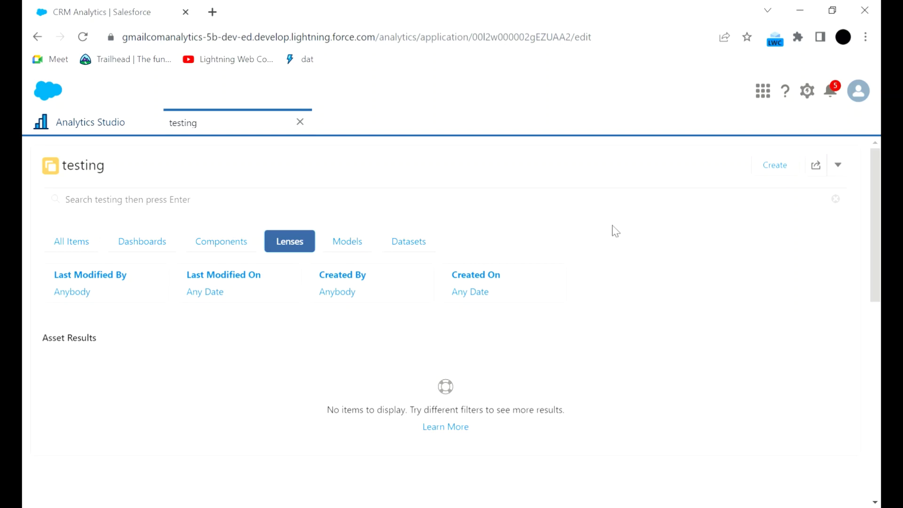
{"action": "left_click", "coordinate": [775, 168]}
{"action": "left_click", "coordinate": [605, 190]}
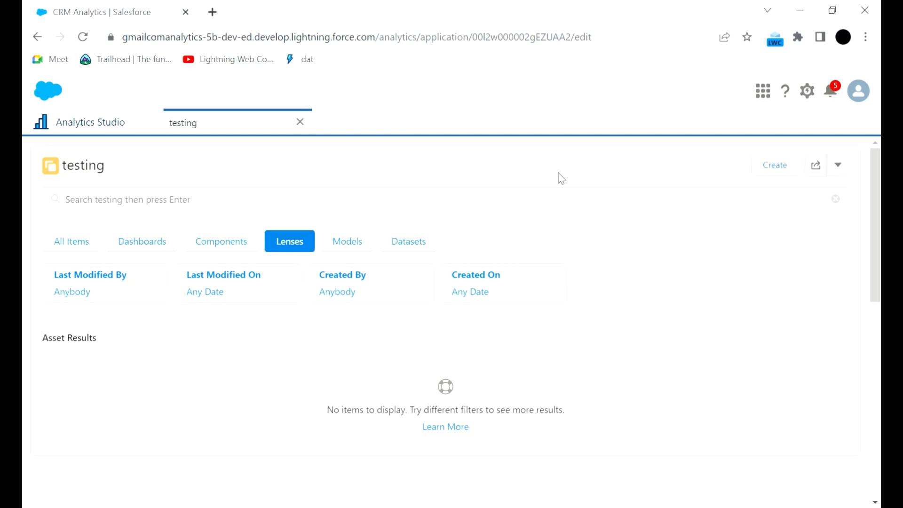
{"action": "left_click", "coordinate": [755, 168]}
{"action": "left_click", "coordinate": [642, 161]}
{"action": "left_click", "coordinate": [299, 123]}
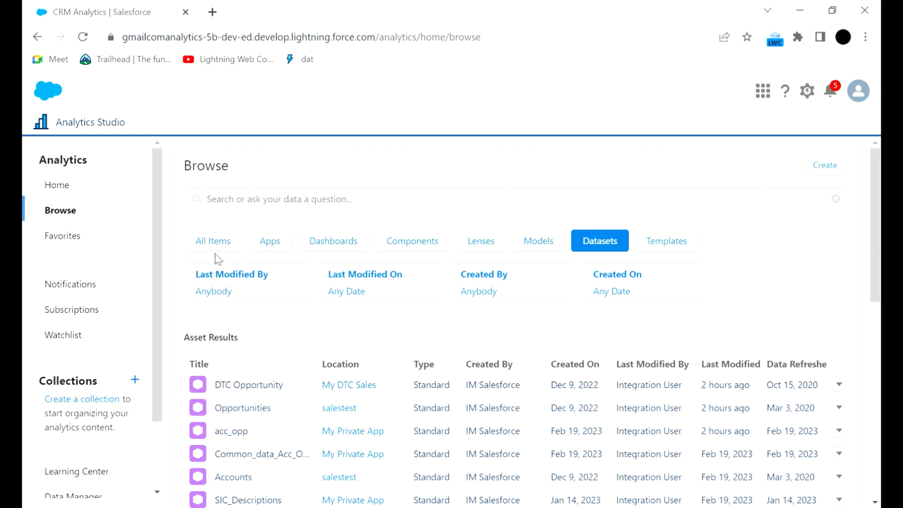
- Filter Browse to Apps to confirm the new testing app is listed
{"action": "left_click", "coordinate": [269, 245]}
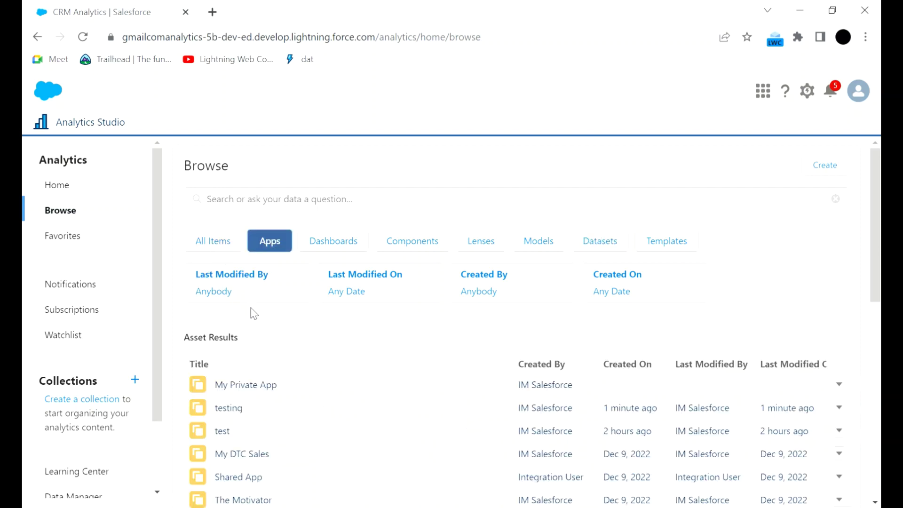
{"action": "scroll", "coordinate": [254, 313], "scroll_direction": "down", "scroll_amount": 1}
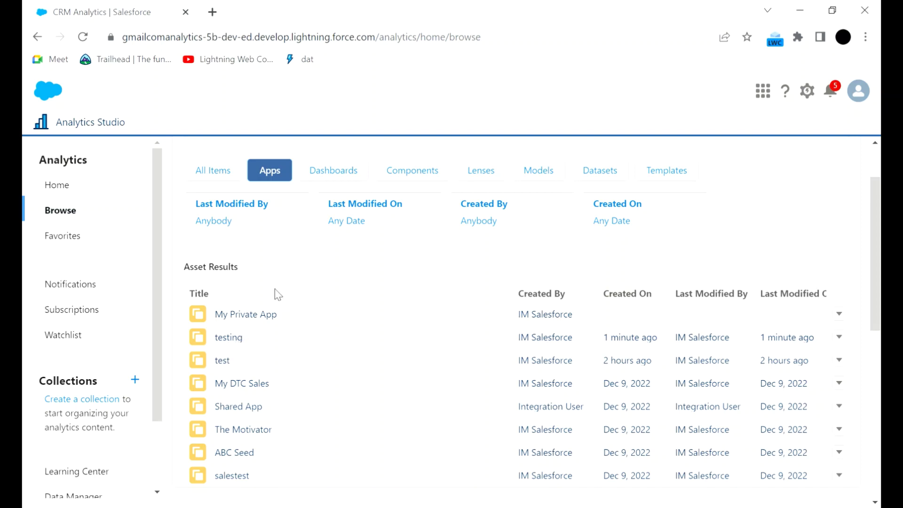
{"action": "scroll", "coordinate": [319, 264], "scroll_direction": "up", "scroll_amount": 1}
- Switch back to Datasets, open a new lens on DTC Opportunity and show its fields
{"action": "left_click", "coordinate": [610, 250]}
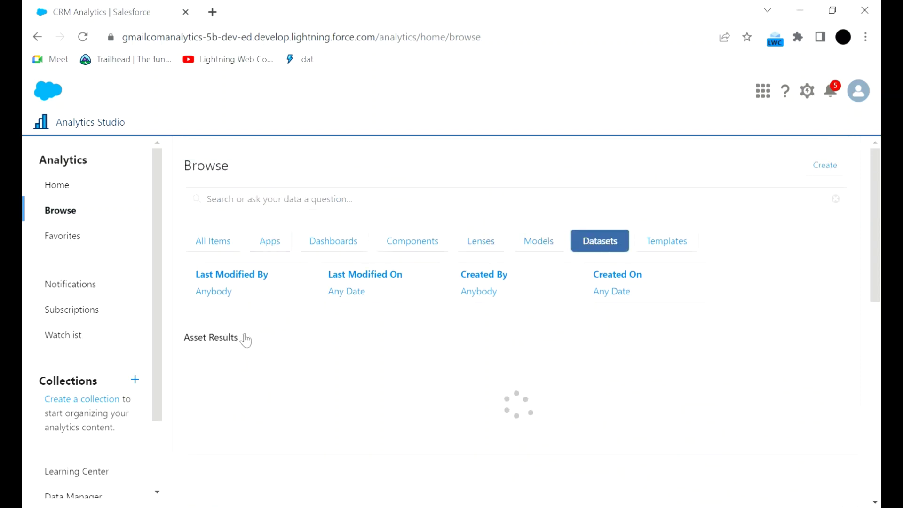
{"action": "scroll", "coordinate": [243, 339], "scroll_direction": "down", "scroll_amount": 1}
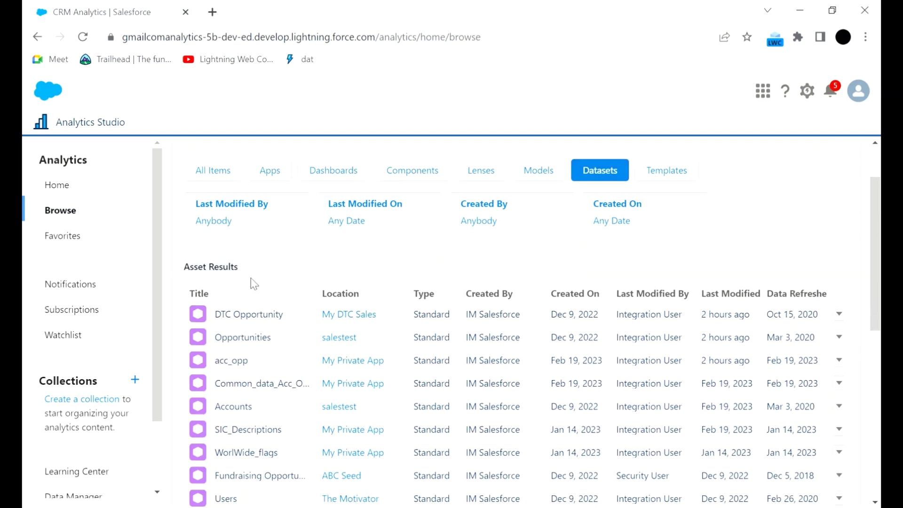
{"action": "scroll", "coordinate": [264, 297], "scroll_direction": "down", "scroll_amount": 2}
{"action": "scroll", "coordinate": [274, 270], "scroll_direction": "down", "scroll_amount": 4}
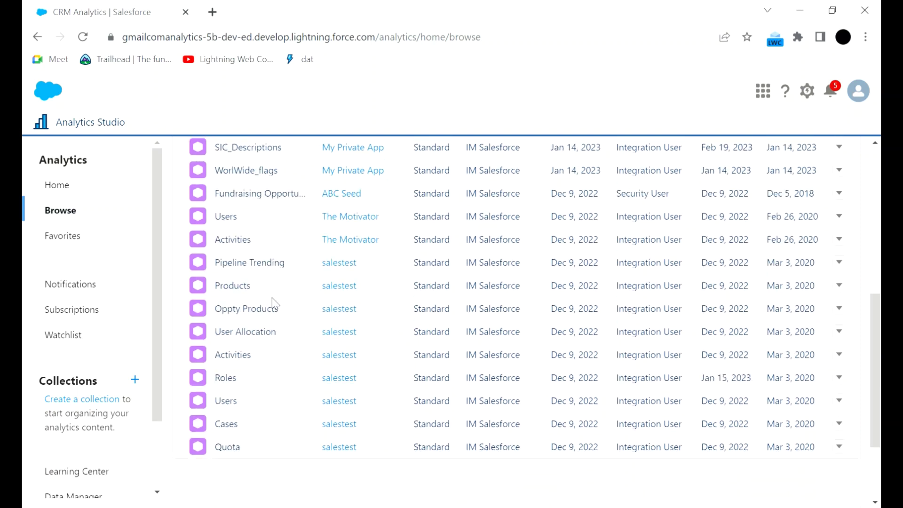
{"action": "scroll", "coordinate": [273, 301], "scroll_direction": "up", "scroll_amount": 5}
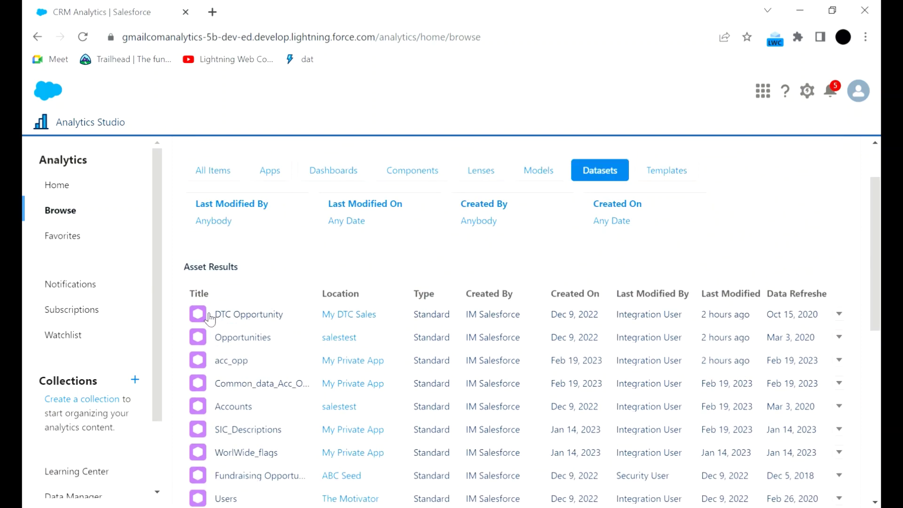
{"action": "left_click", "coordinate": [236, 315]}
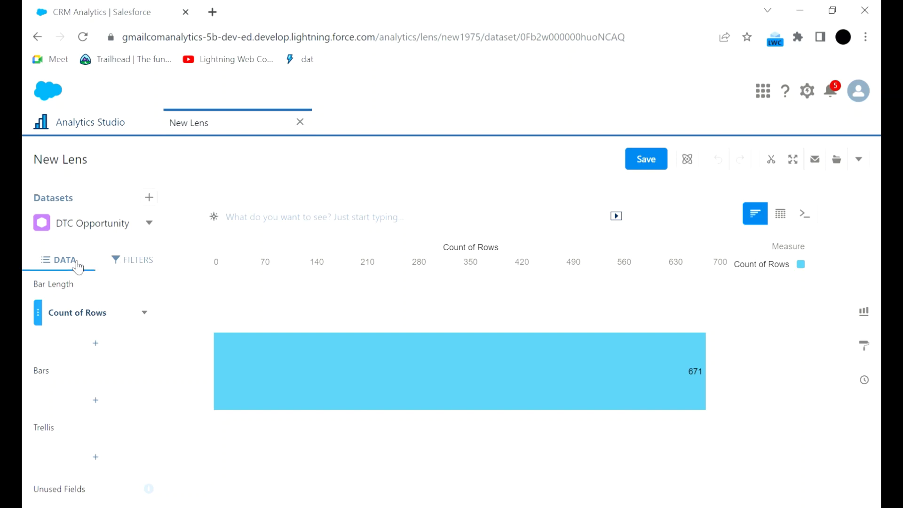
{"action": "left_click", "coordinate": [149, 223]}
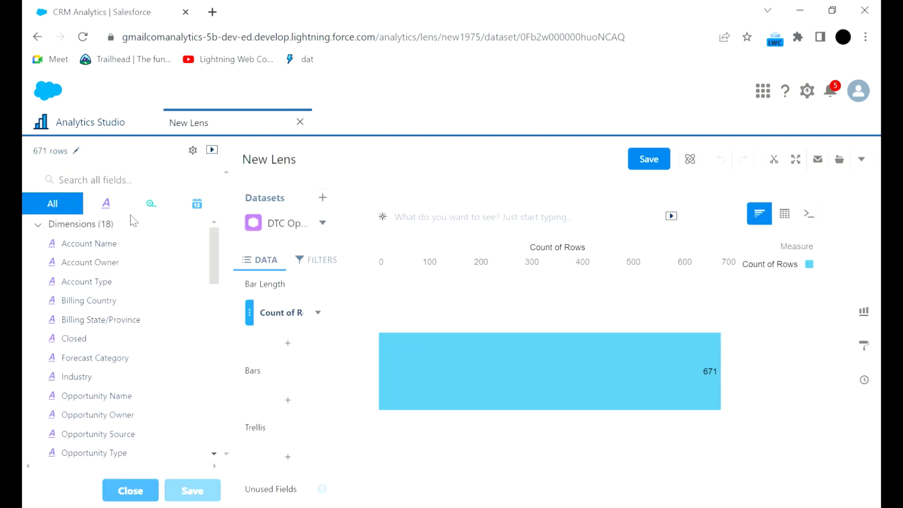
- Filter the field list by dimensions, measures and dates, then return to all fields
{"action": "scroll", "coordinate": [125, 268], "scroll_direction": "down", "scroll_amount": 10}
{"action": "scroll", "coordinate": [143, 384], "scroll_direction": "down", "scroll_amount": 3}
{"action": "scroll", "coordinate": [152, 391], "scroll_direction": "up", "scroll_amount": 12}
{"action": "left_click", "coordinate": [108, 210]}
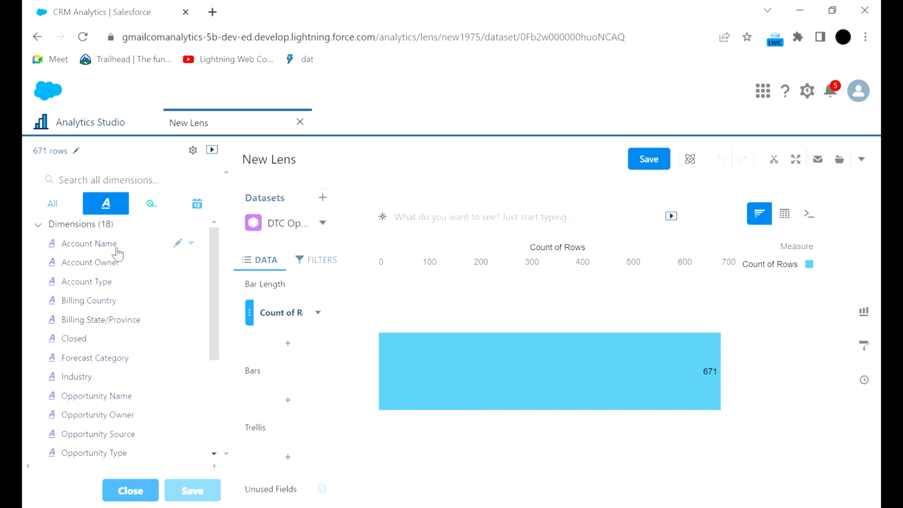
{"action": "left_click", "coordinate": [151, 204]}
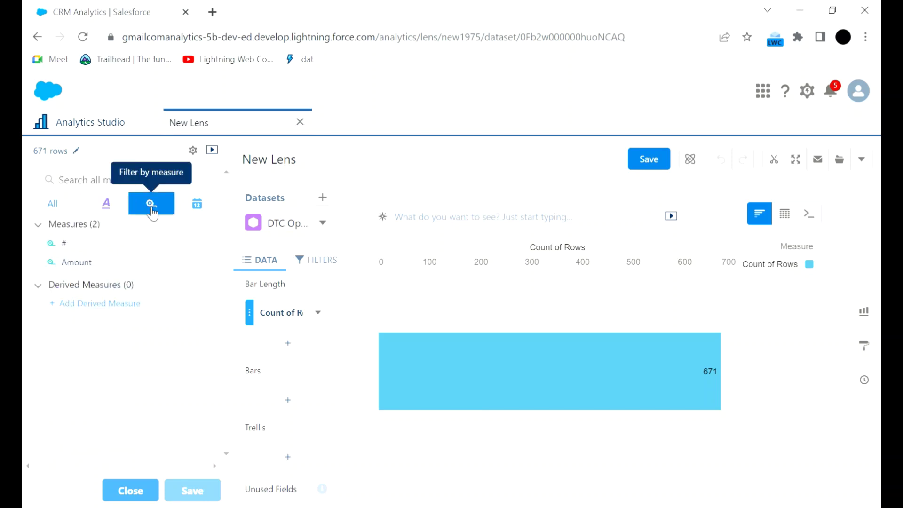
{"action": "left_click", "coordinate": [196, 204]}
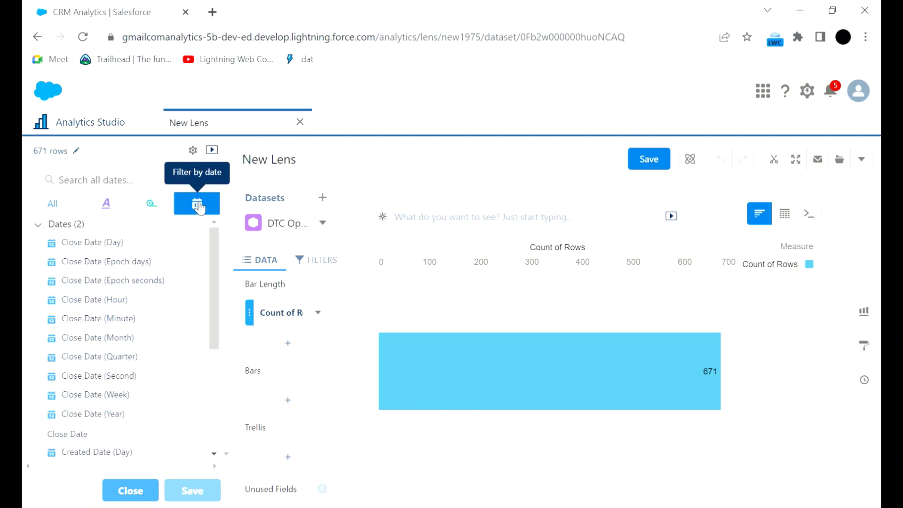
{"action": "left_click", "coordinate": [153, 204]}
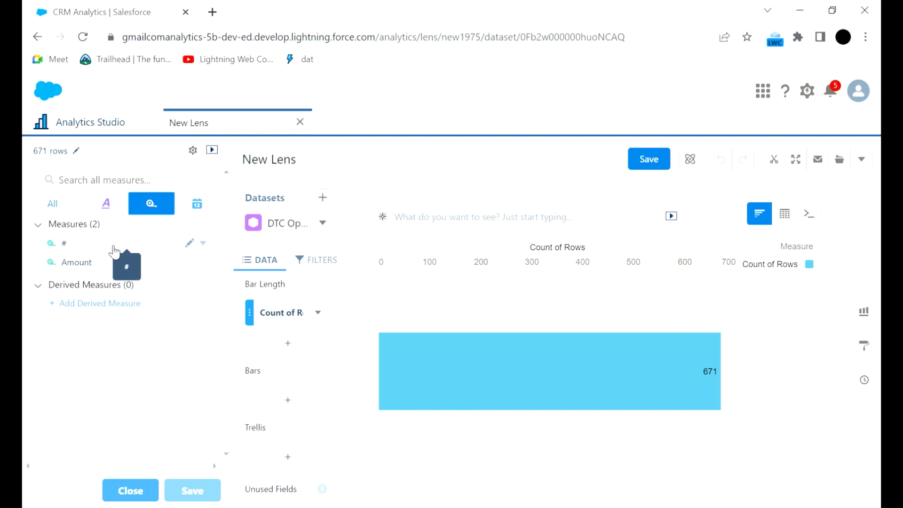
{"action": "left_click", "coordinate": [117, 209]}
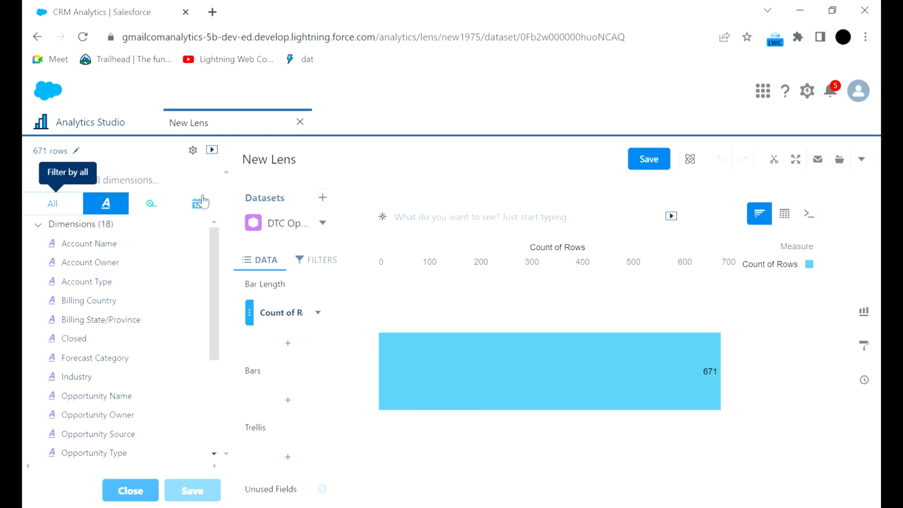
{"action": "left_click", "coordinate": [63, 209]}
- Toggle Show Field API Names on and off, then close the fields panel
{"action": "left_click", "coordinate": [193, 151]}
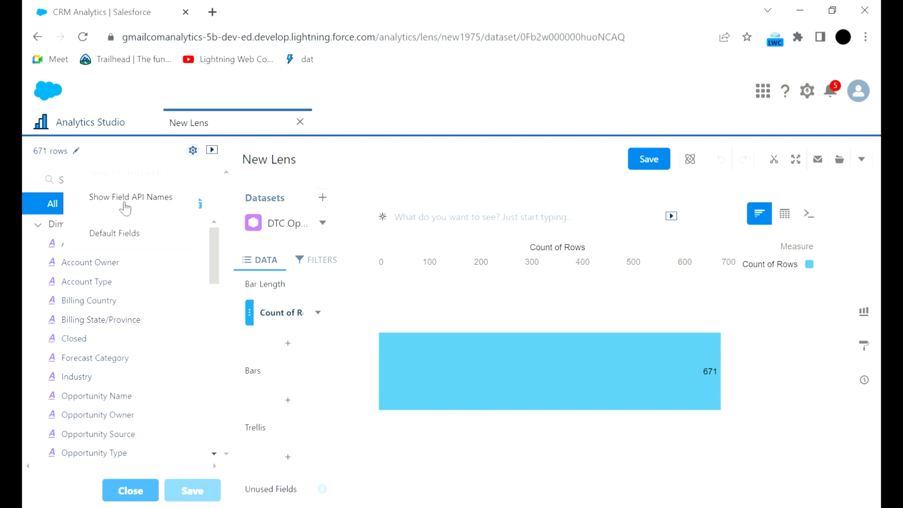
{"action": "left_click", "coordinate": [125, 204]}
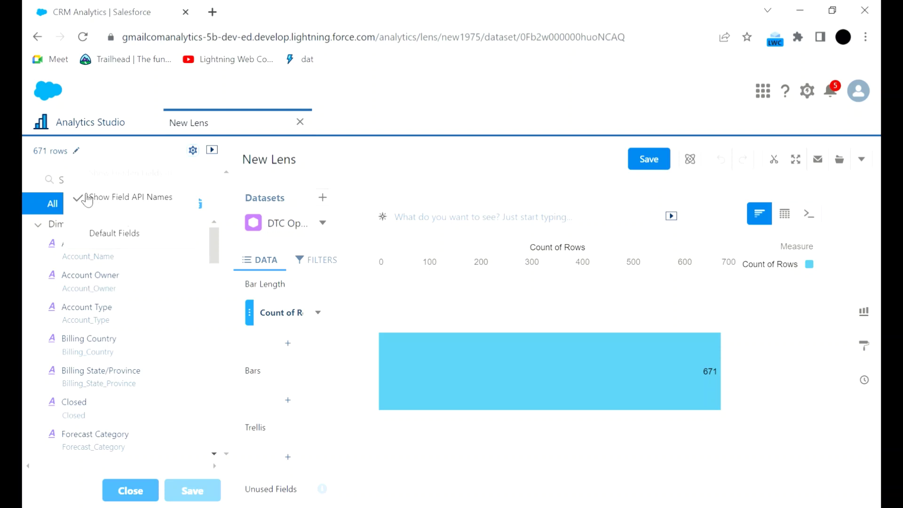
{"action": "left_click", "coordinate": [136, 202]}
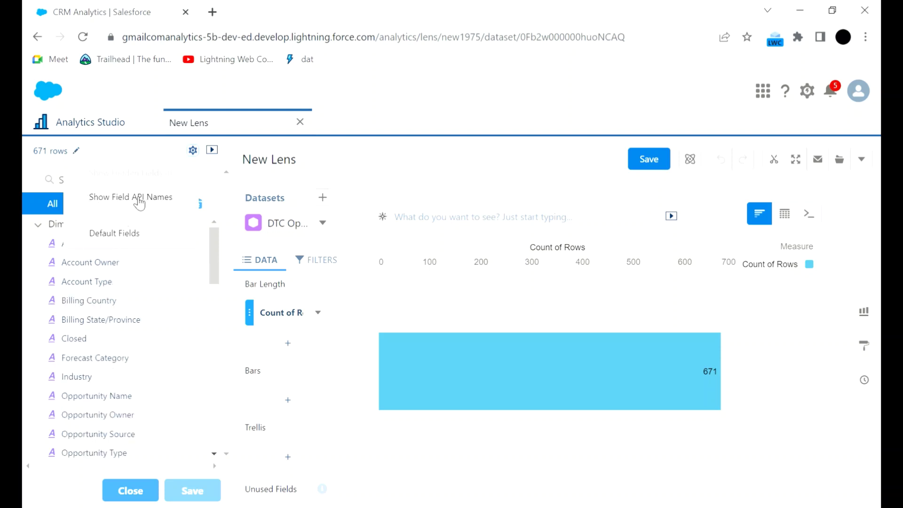
{"action": "left_click", "coordinate": [352, 159]}
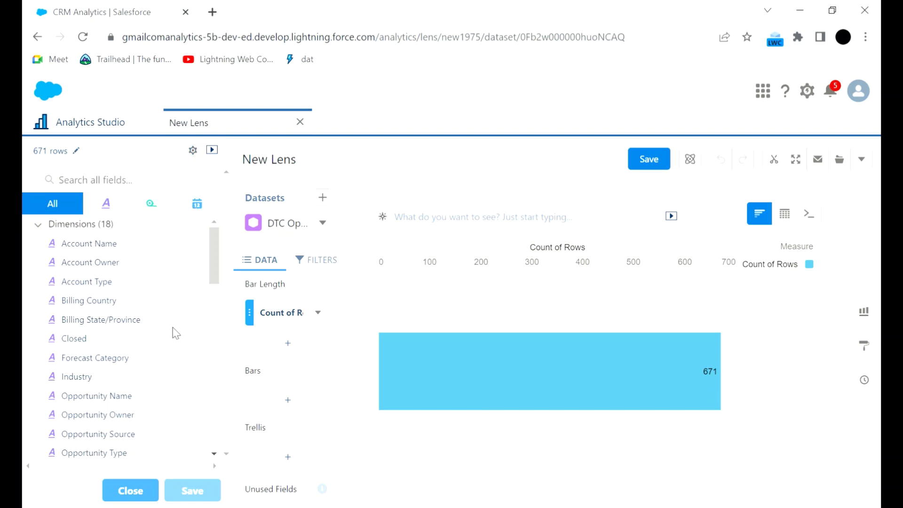
{"action": "left_click", "coordinate": [140, 490]}
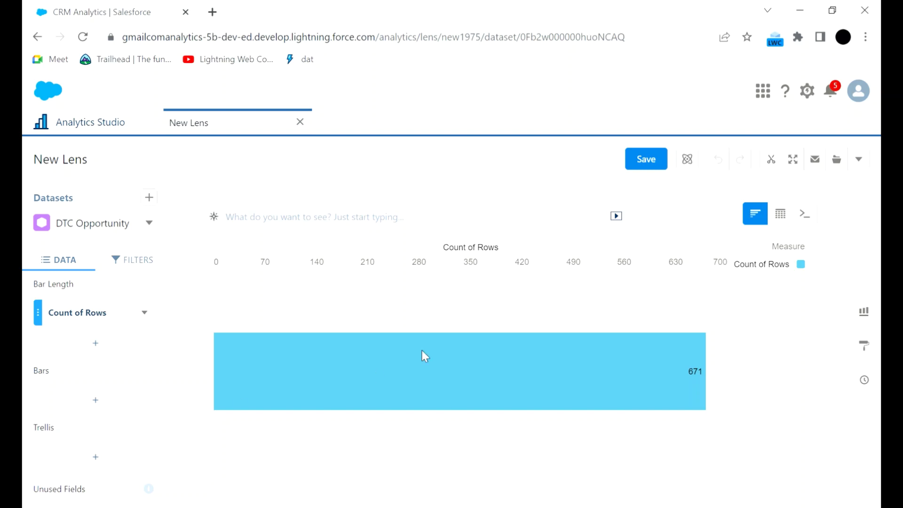
- Change the bar length from Count of Rows to Sum of Amount (764M)
{"action": "left_click", "coordinate": [99, 313]}
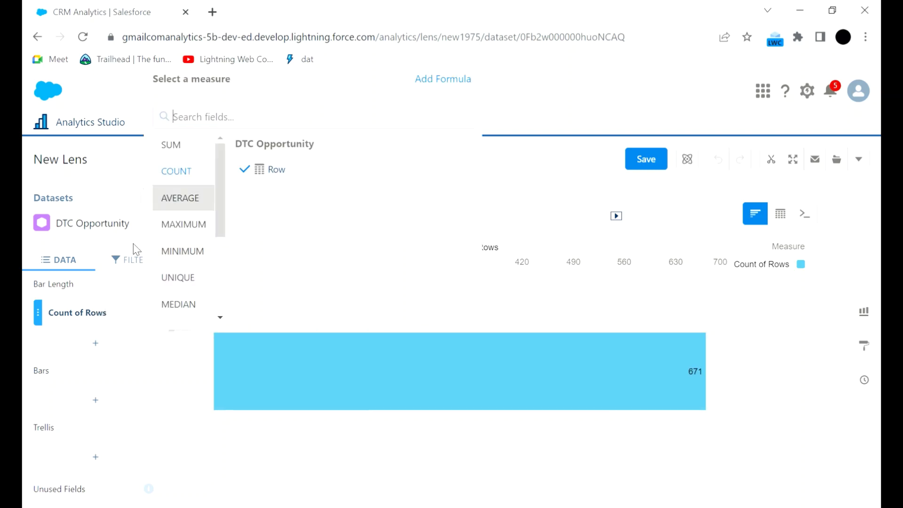
{"action": "left_click", "coordinate": [189, 148]}
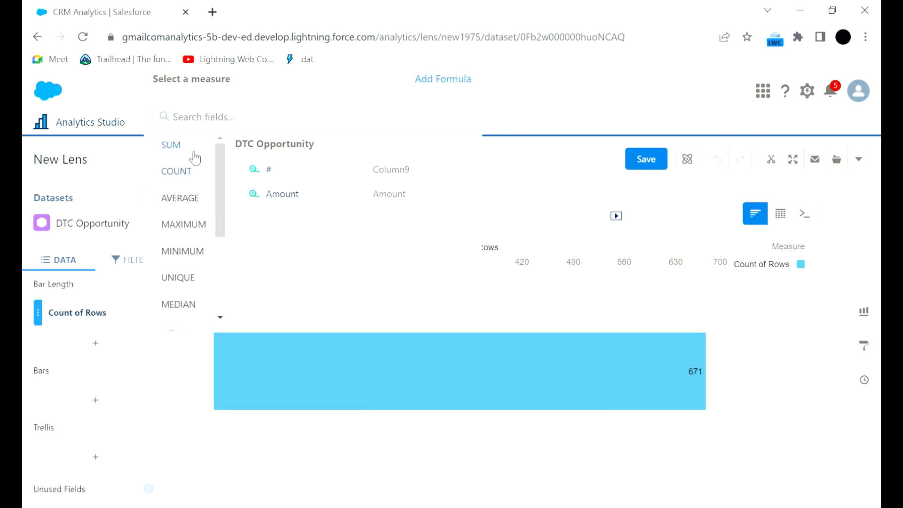
{"action": "left_click", "coordinate": [278, 195]}
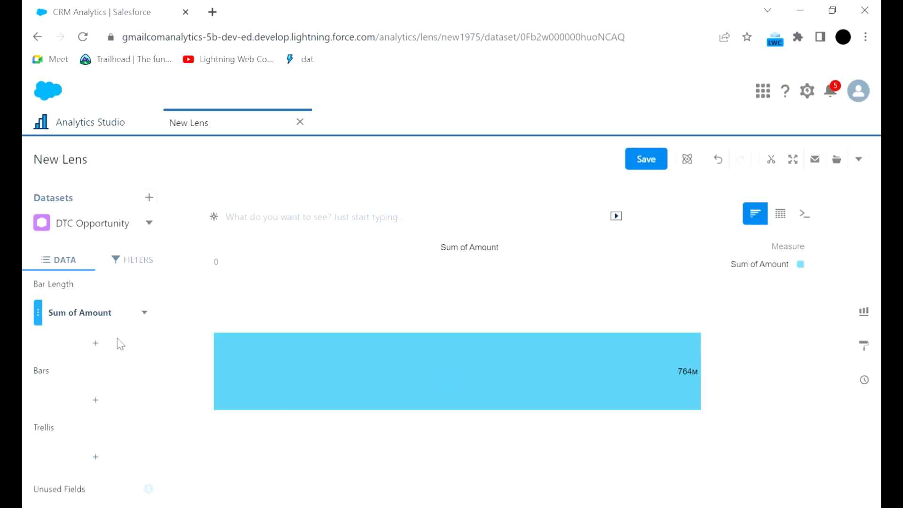
{"action": "scroll", "coordinate": [75, 395], "scroll_direction": "down", "scroll_amount": 2}
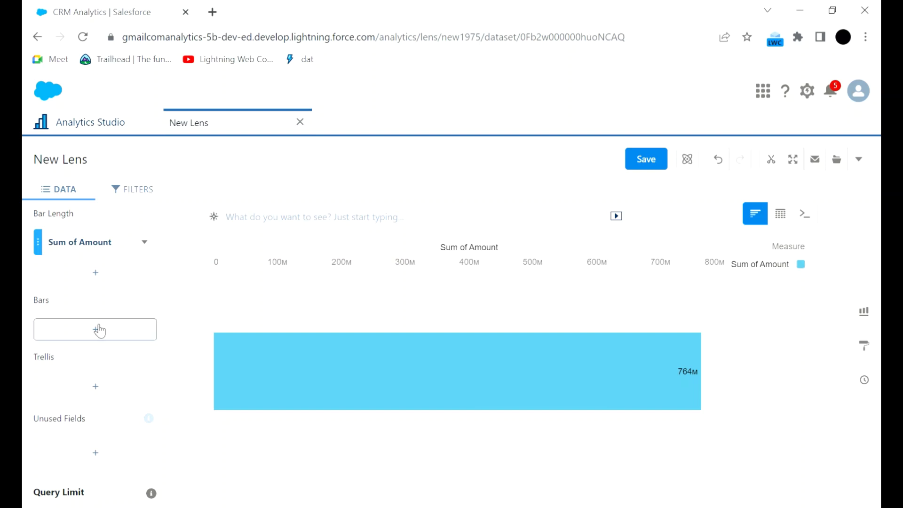
- Add Industry and then Product Family as bar groupings for Sum of Amount
{"action": "left_click", "coordinate": [98, 329]}
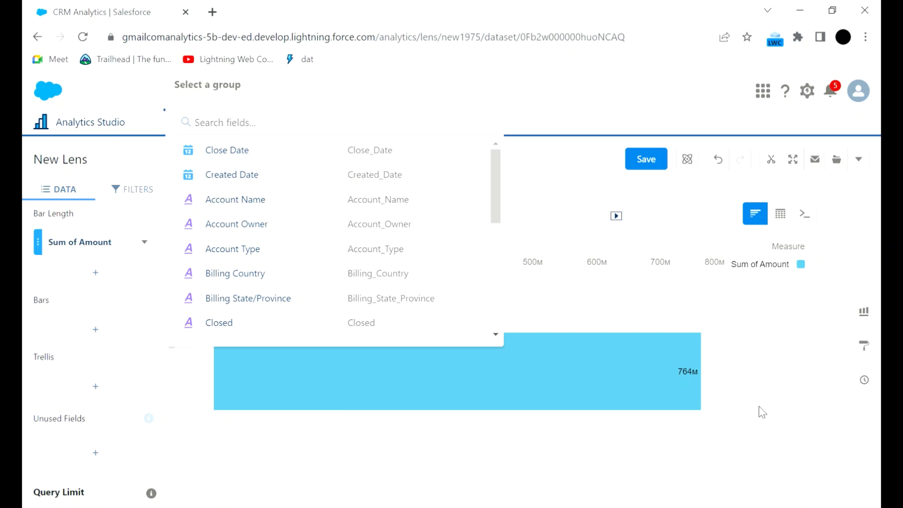
{"action": "type", "text": "industry"}
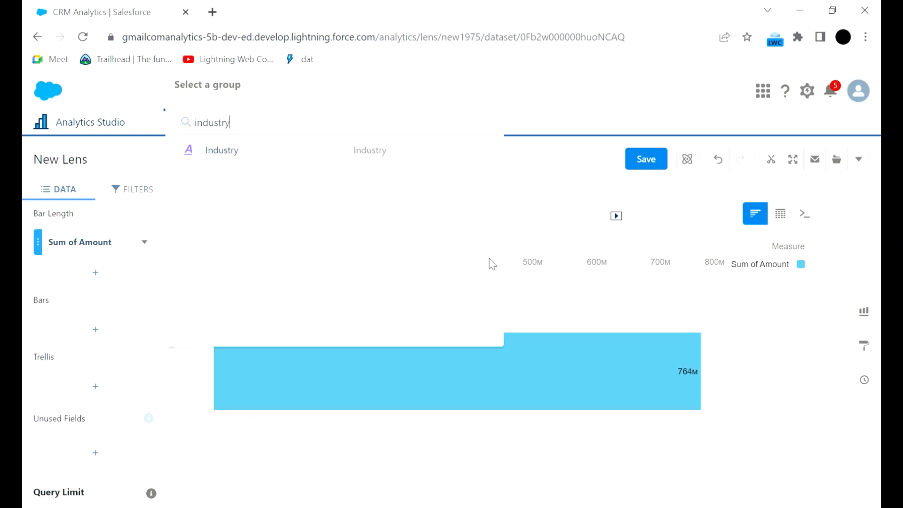
{"action": "left_click", "coordinate": [248, 156]}
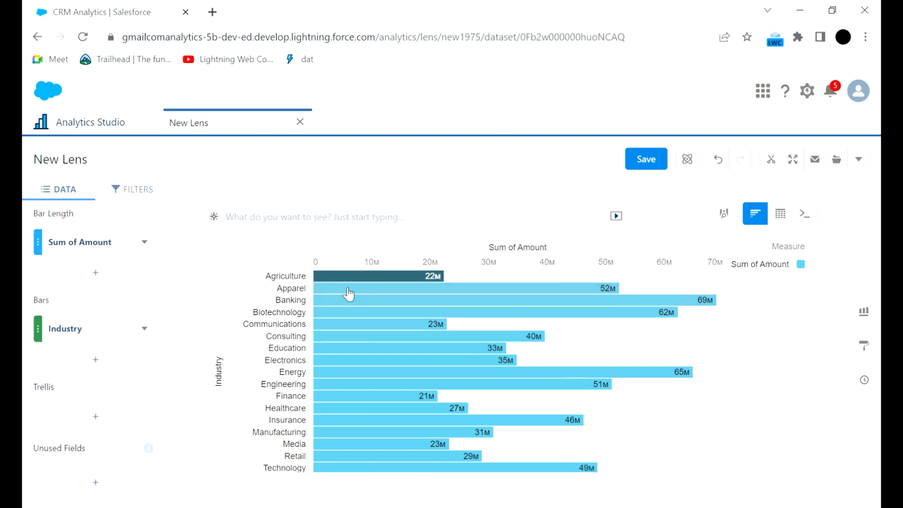
{"action": "left_click", "coordinate": [366, 276]}
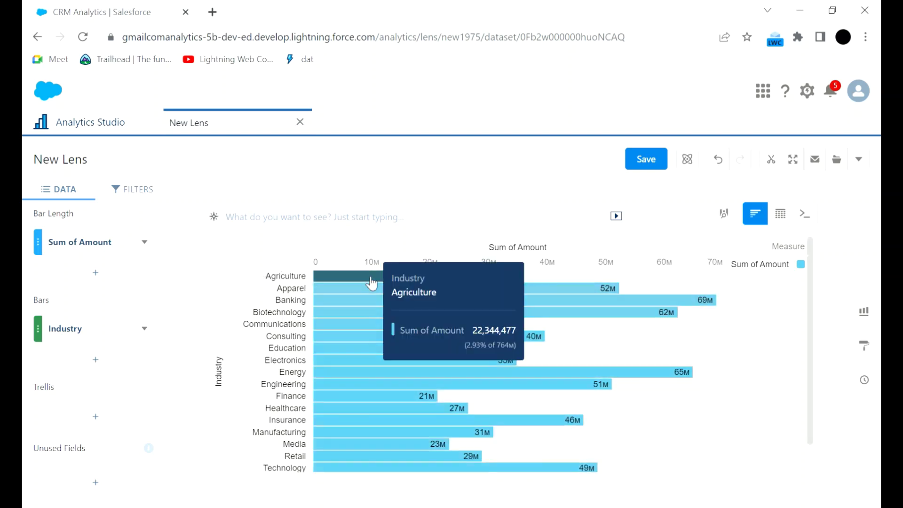
{"action": "left_click", "coordinate": [94, 361]}
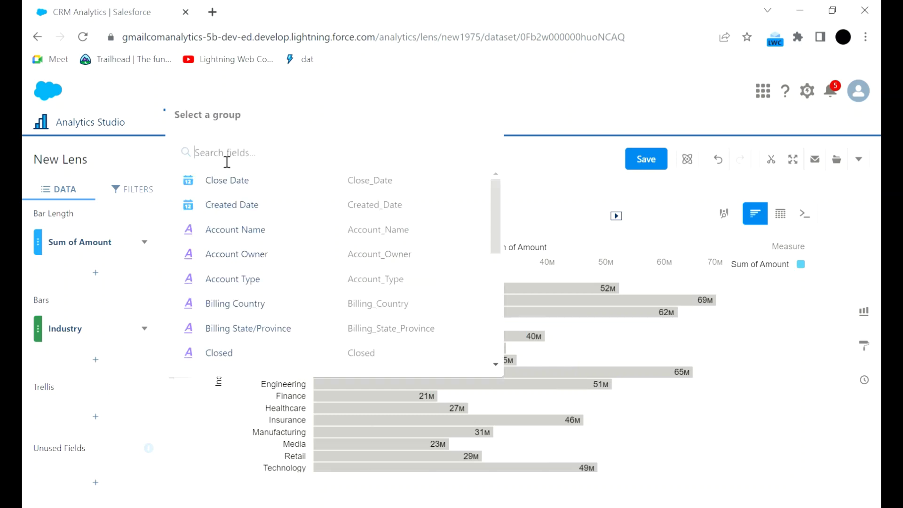
{"action": "type", "text": "family"}
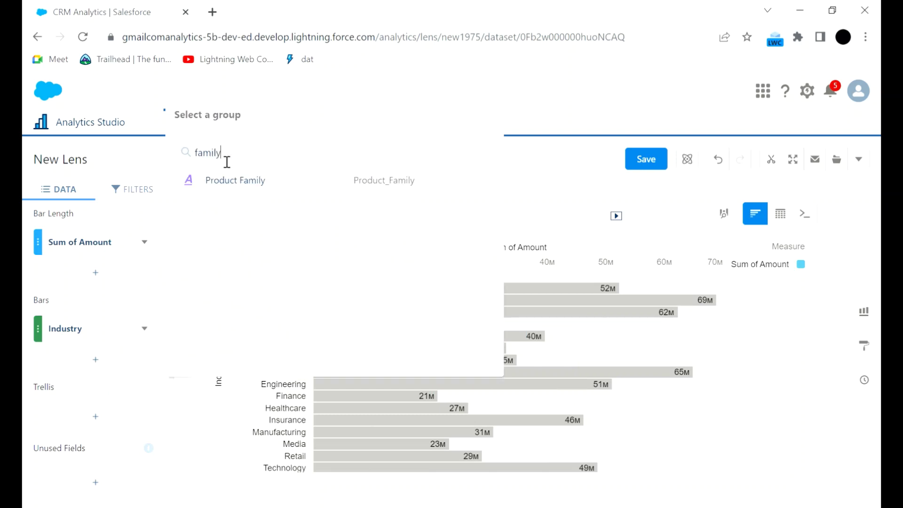
{"action": "left_click", "coordinate": [247, 186]}
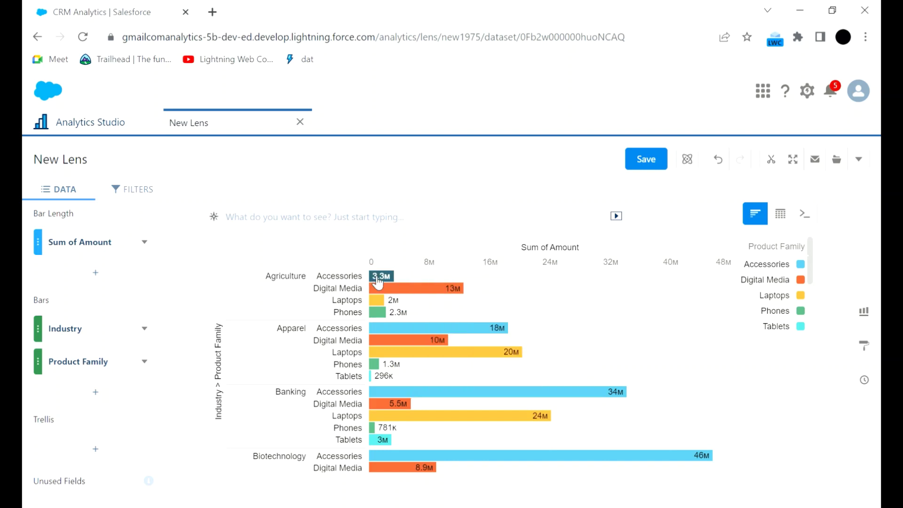
{"action": "mouse_move", "coordinate": [393, 282]}
{"action": "scroll", "coordinate": [148, 339], "scroll_direction": "down", "scroll_amount": 2}
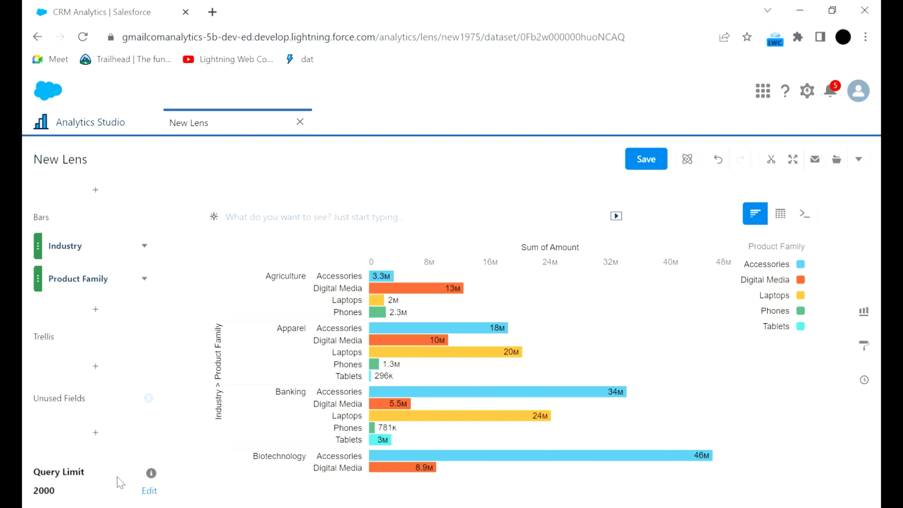
{"action": "mouse_move", "coordinate": [158, 479]}
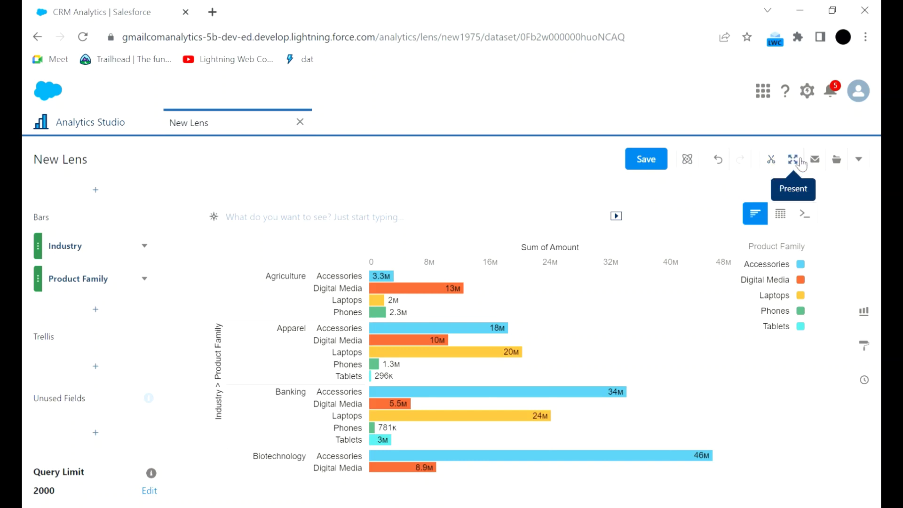
- Dismiss the subscribe warning and Add to Collection dialog, then open Share's Download options
{"action": "left_click", "coordinate": [824, 162]}
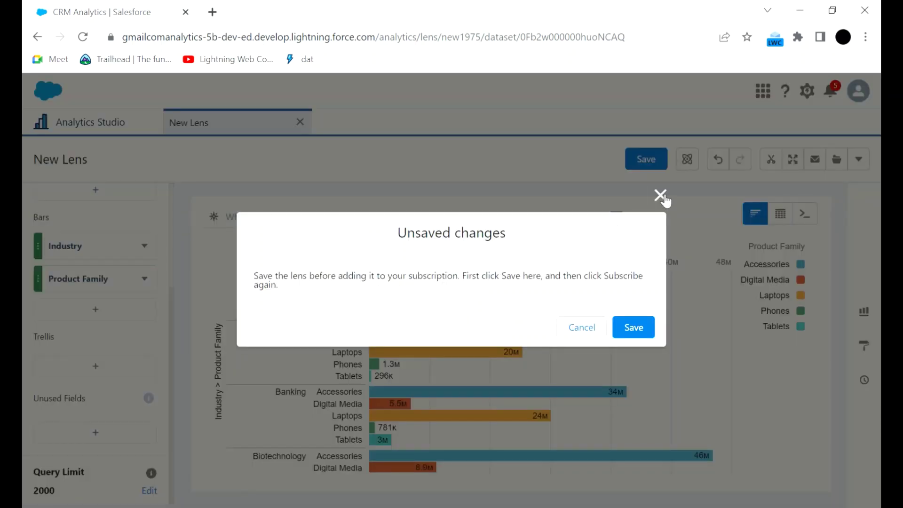
{"action": "left_click", "coordinate": [660, 196]}
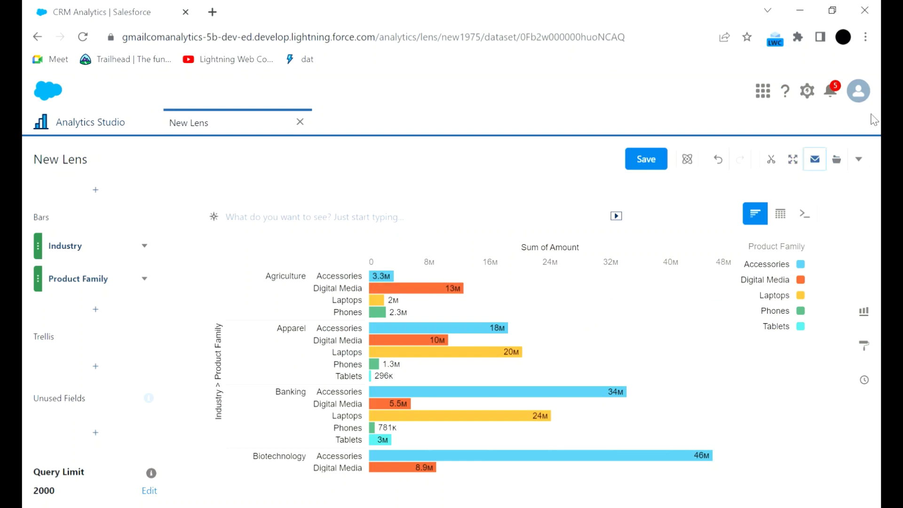
{"action": "left_click", "coordinate": [844, 160]}
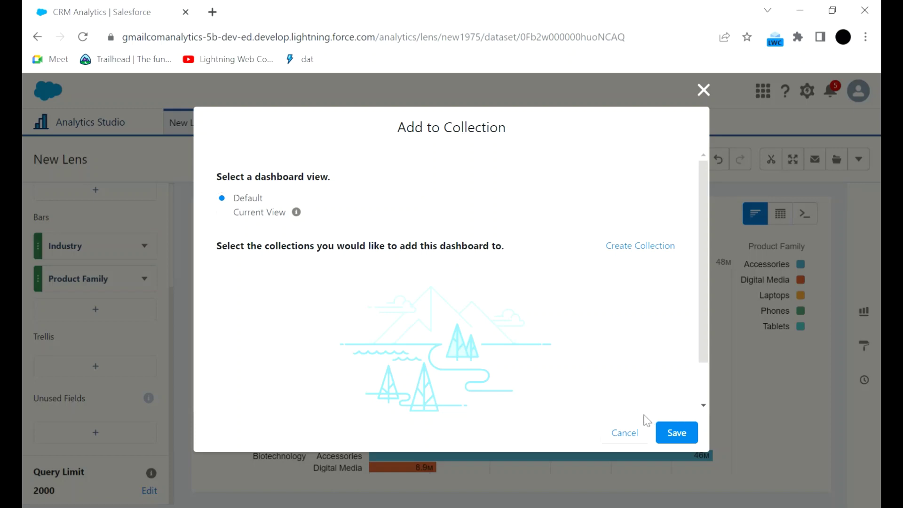
{"action": "left_click", "coordinate": [643, 433]}
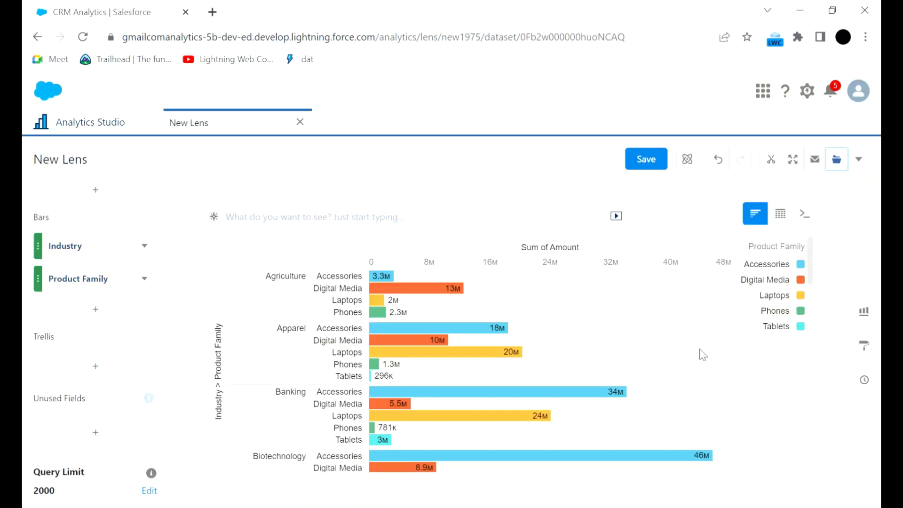
{"action": "left_click", "coordinate": [859, 159]}
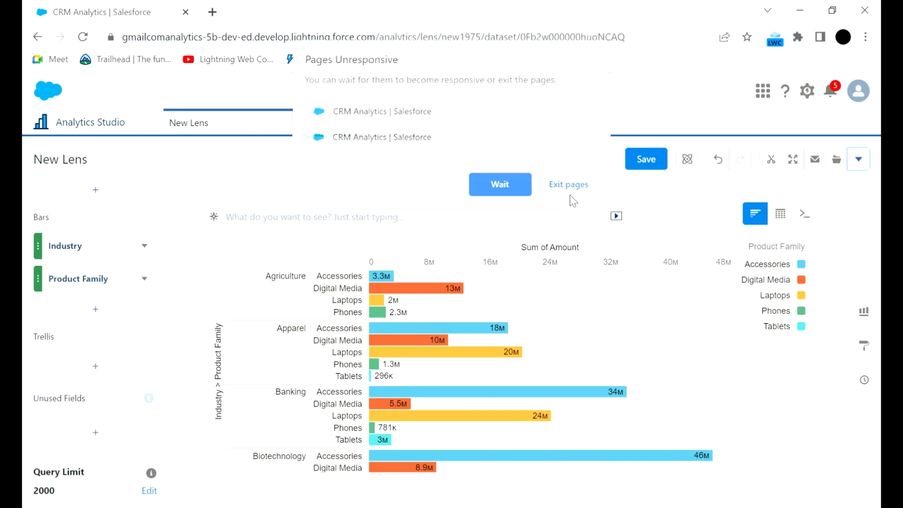
{"action": "scroll", "coordinate": [477, 248], "scroll_direction": "down", "scroll_amount": 1}
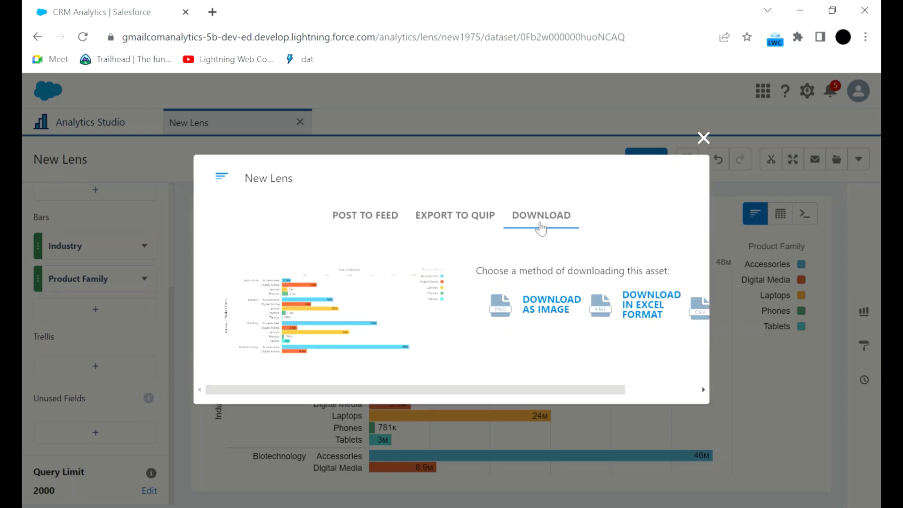
- Review the Post To Feed form in the share dialog, then close the dialog
{"action": "left_click", "coordinate": [400, 228]}
{"action": "scroll", "coordinate": [329, 283], "scroll_direction": "down", "scroll_amount": 2}
{"action": "scroll", "coordinate": [302, 276], "scroll_direction": "up", "scroll_amount": 2}
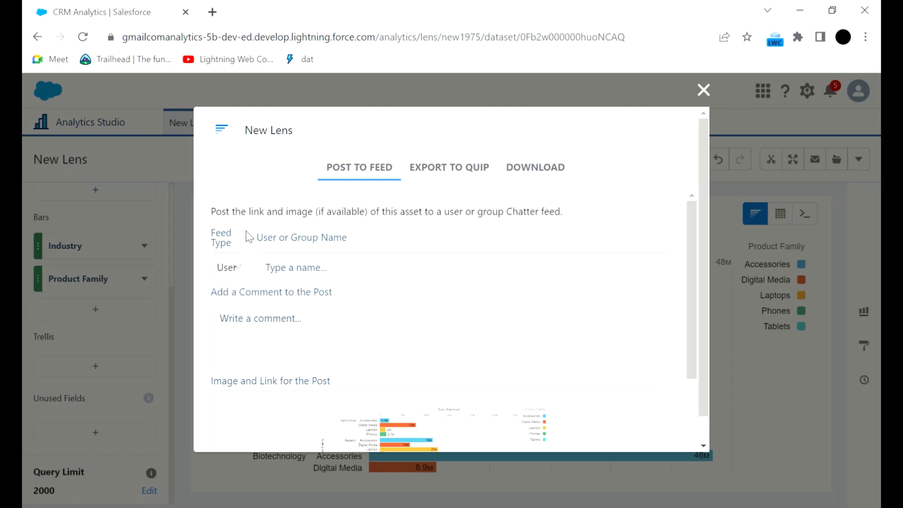
{"action": "scroll", "coordinate": [294, 333], "scroll_direction": "down", "scroll_amount": 3}
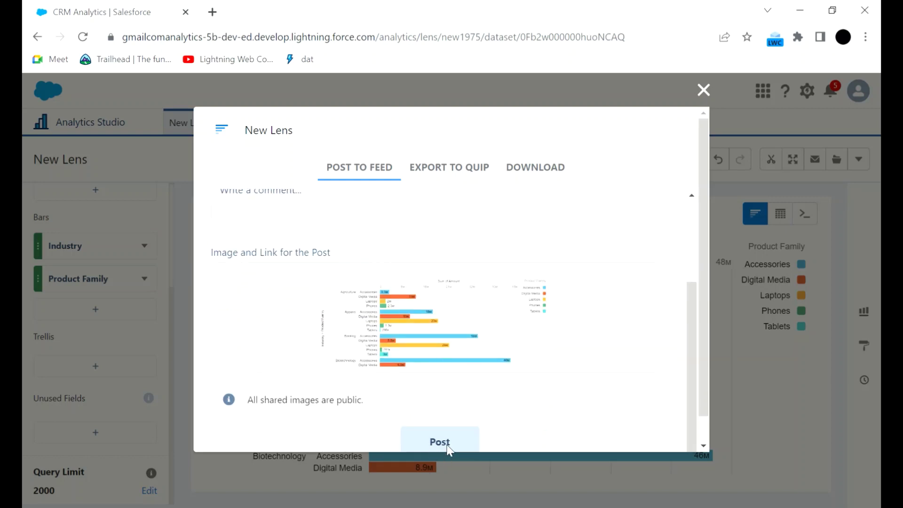
{"action": "scroll", "coordinate": [695, 239], "scroll_direction": "up", "scroll_amount": 1}
{"action": "scroll", "coordinate": [695, 239], "scroll_direction": "up", "scroll_amount": 2}
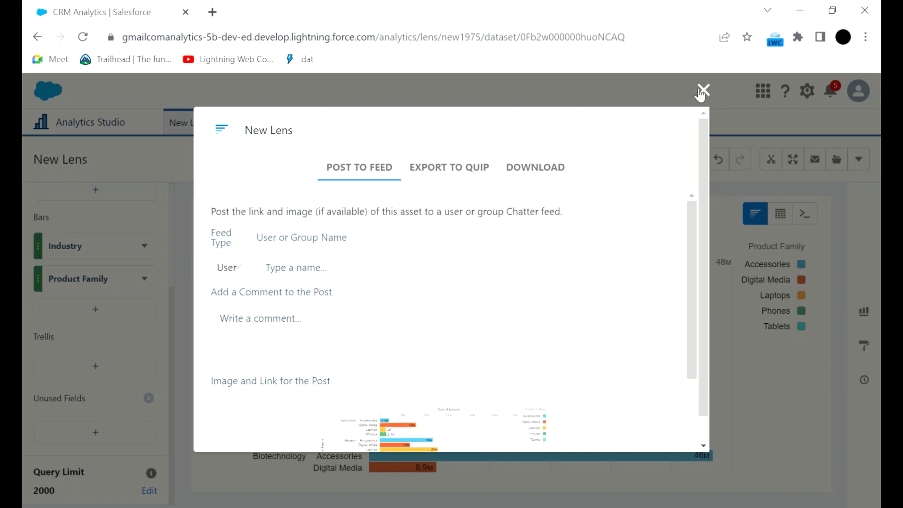
{"action": "left_click", "coordinate": [703, 91]}
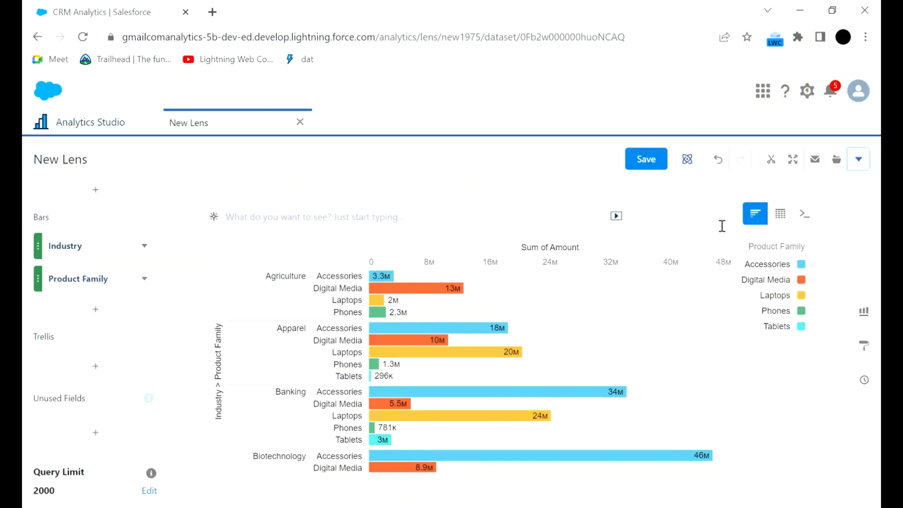
- Replace the default name with 'testing lens' and save it into the 'testing' app
{"action": "left_click", "coordinate": [646, 160]}
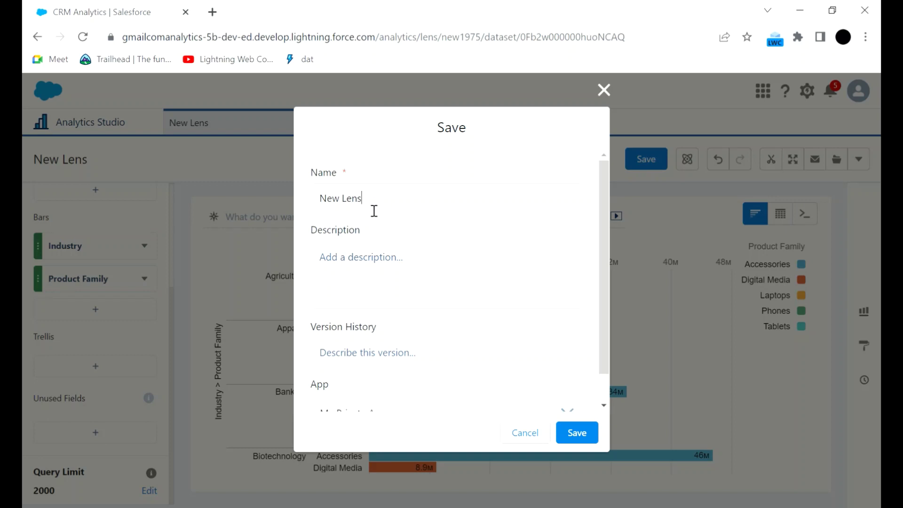
{"action": "key", "text": "ctrl+a"}
{"action": "key", "text": "BackSpace"}
{"action": "type", "text": "tes"}
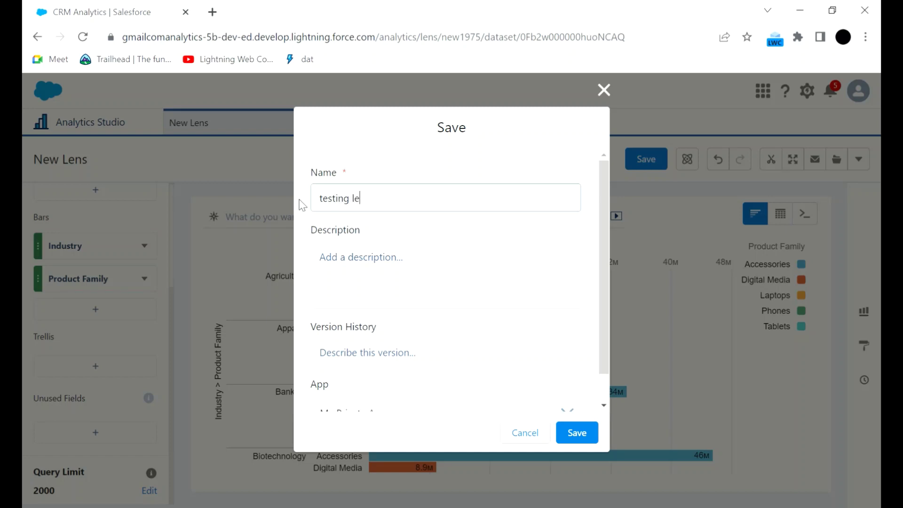
{"action": "scroll", "coordinate": [356, 248], "scroll_direction": "down", "scroll_amount": 2}
{"action": "left_click", "coordinate": [391, 324]}
{"action": "left_click", "coordinate": [408, 384]}
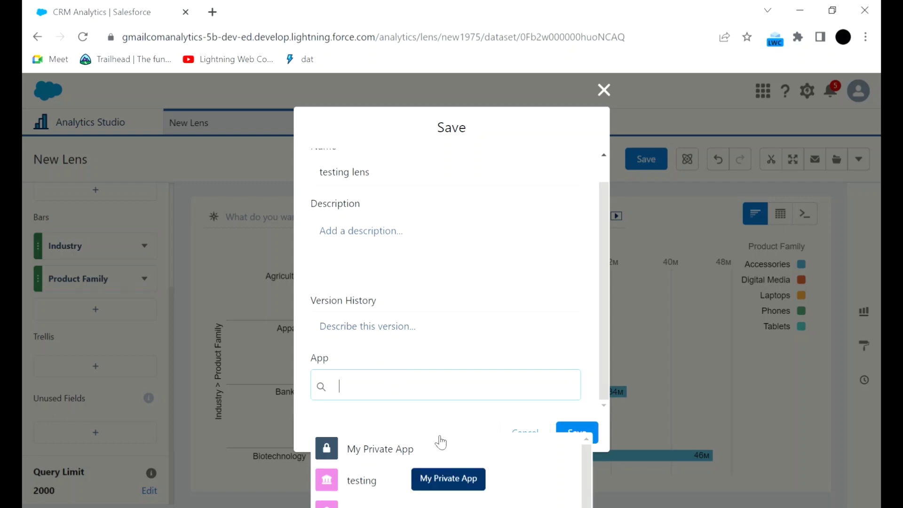
{"action": "left_click", "coordinate": [383, 481]}
{"action": "left_click", "coordinate": [573, 436]}
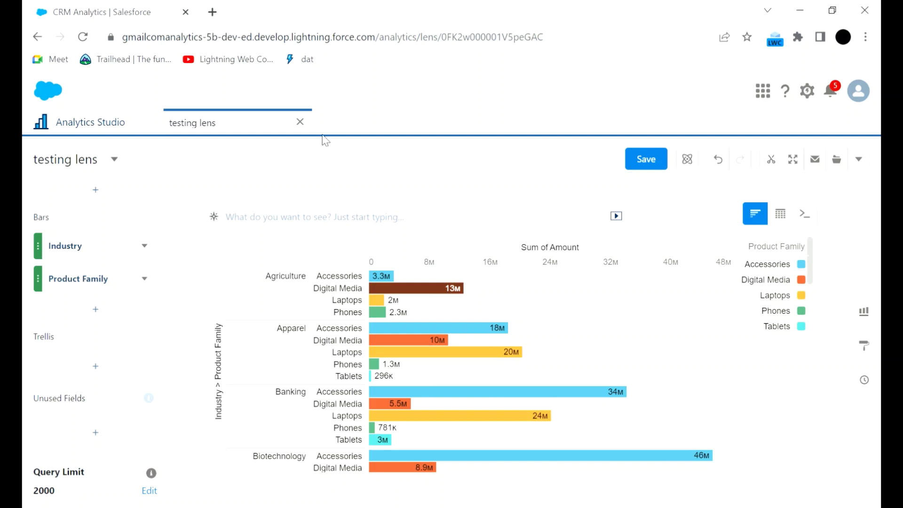
- Close the lens tab and reopen 'testing lens' from the testing app's Lenses list
{"action": "left_click", "coordinate": [300, 123]}
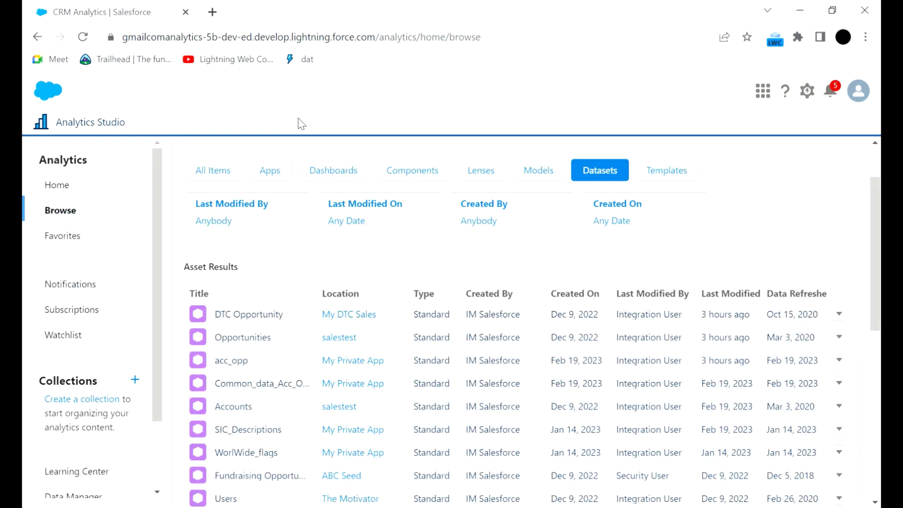
{"action": "left_click", "coordinate": [269, 174]}
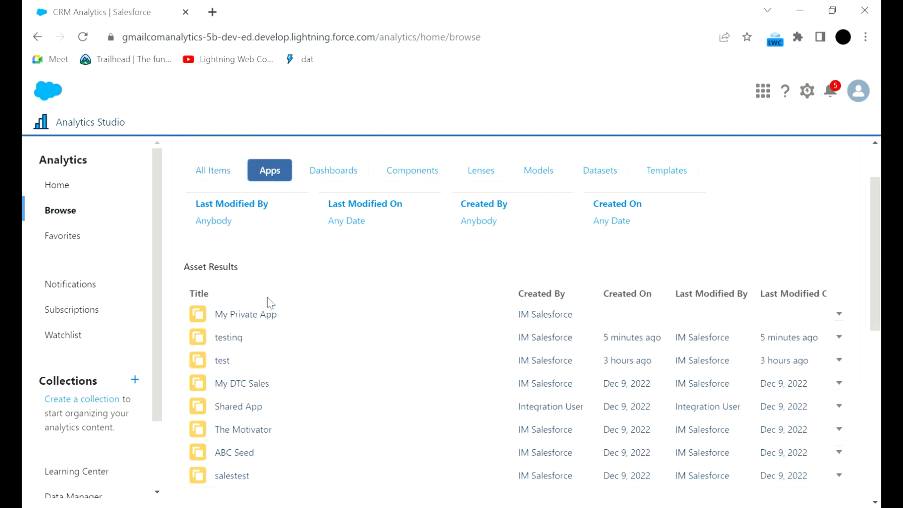
{"action": "left_click", "coordinate": [233, 341]}
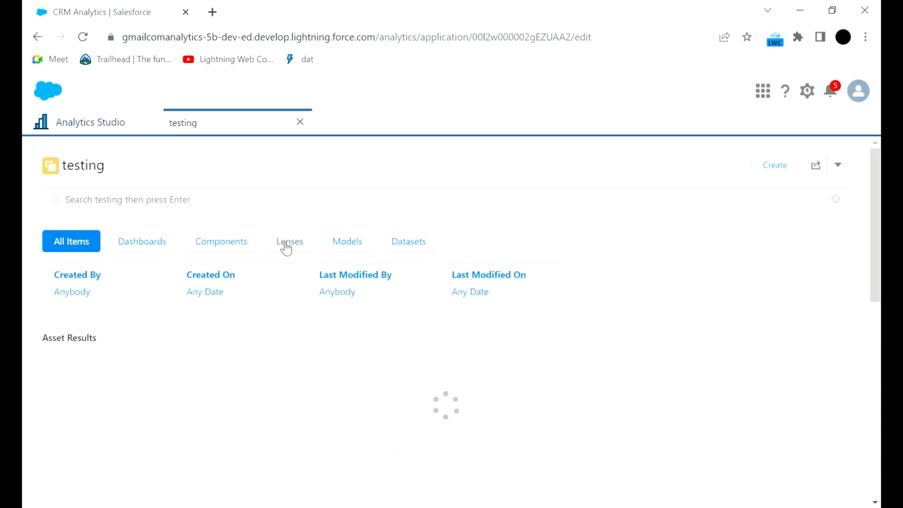
{"action": "left_click", "coordinate": [286, 245]}
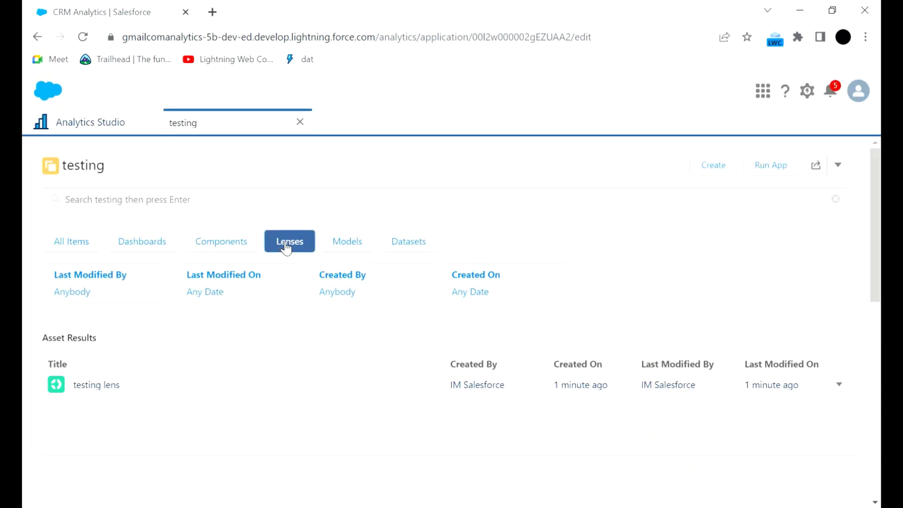
{"action": "left_click", "coordinate": [99, 385]}
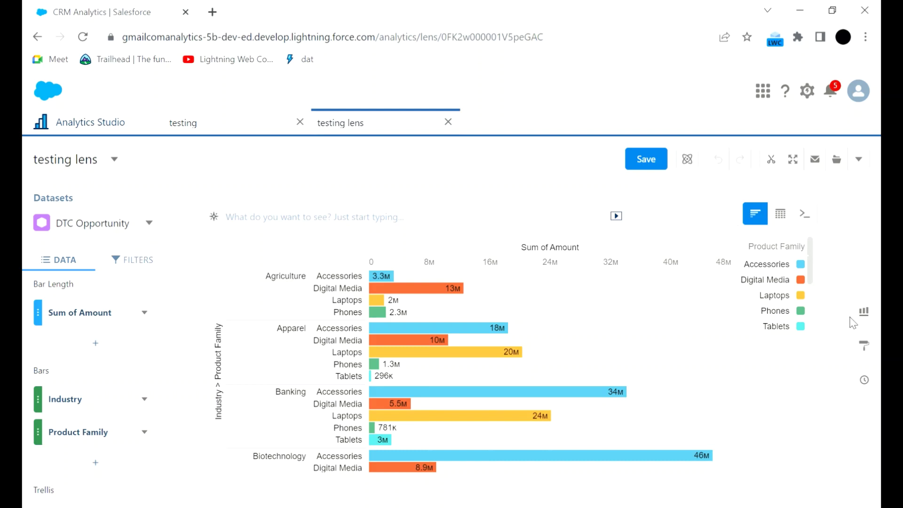
- Look through the lens's Charts, History and Formatting panels
{"action": "left_click", "coordinate": [865, 312]}
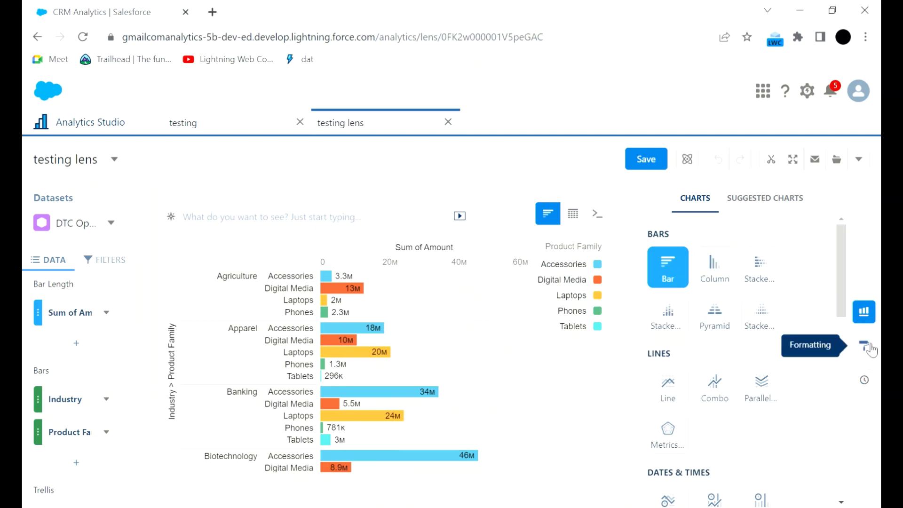
{"action": "left_click", "coordinate": [873, 383]}
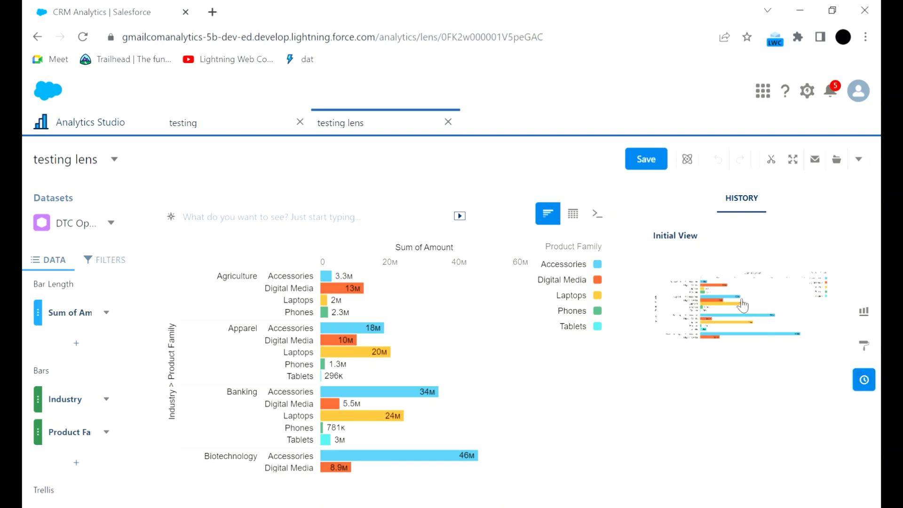
{"action": "left_click", "coordinate": [867, 348]}
{"action": "scroll", "coordinate": [720, 329], "scroll_direction": "down", "scroll_amount": 3}
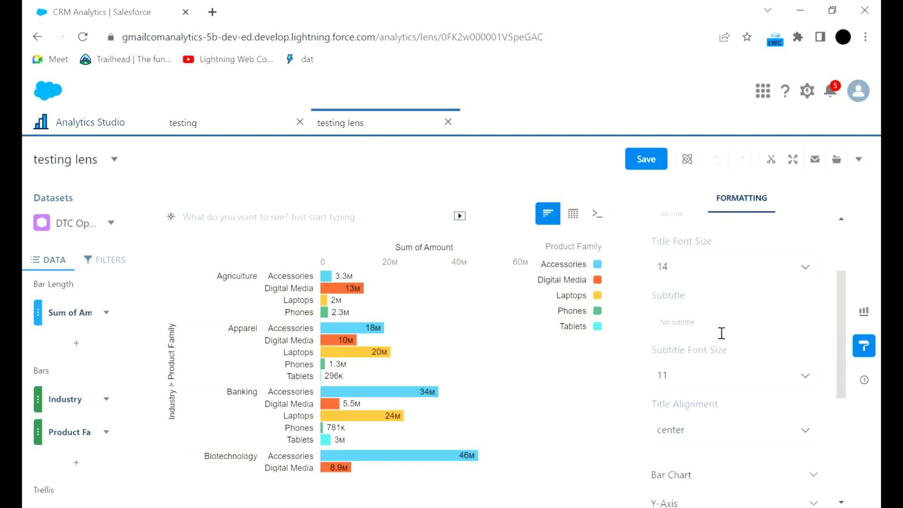
{"action": "scroll", "coordinate": [722, 333], "scroll_direction": "up", "scroll_amount": 5}
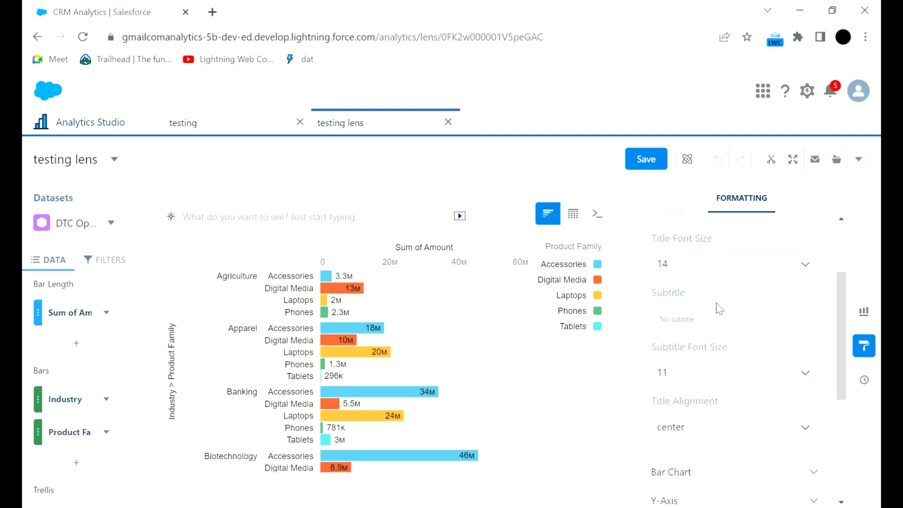
- Switch the chart to Stacked Column, showing Sum of Amount by Industry split by Product Family
{"action": "left_click", "coordinate": [863, 310]}
{"action": "scroll", "coordinate": [735, 344], "scroll_direction": "down", "scroll_amount": 3}
{"action": "scroll", "coordinate": [734, 345], "scroll_direction": "up", "scroll_amount": 3}
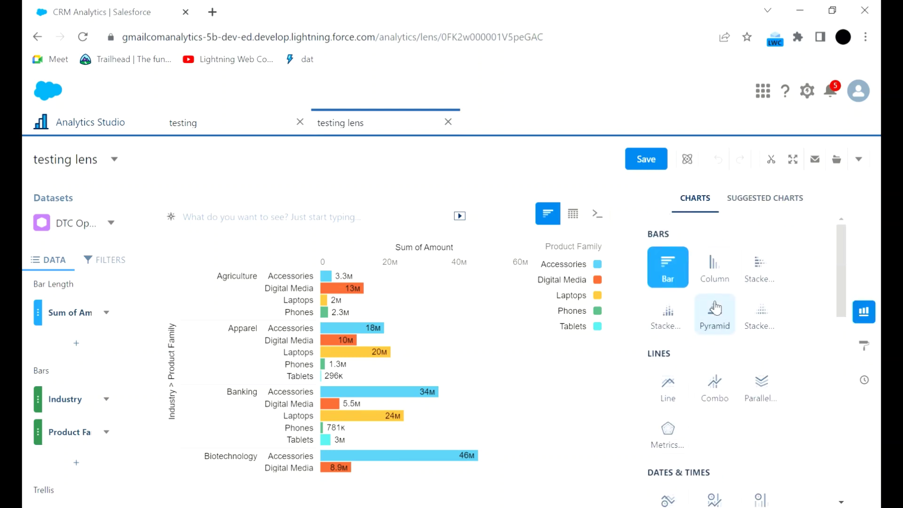
{"action": "left_click", "coordinate": [678, 318]}
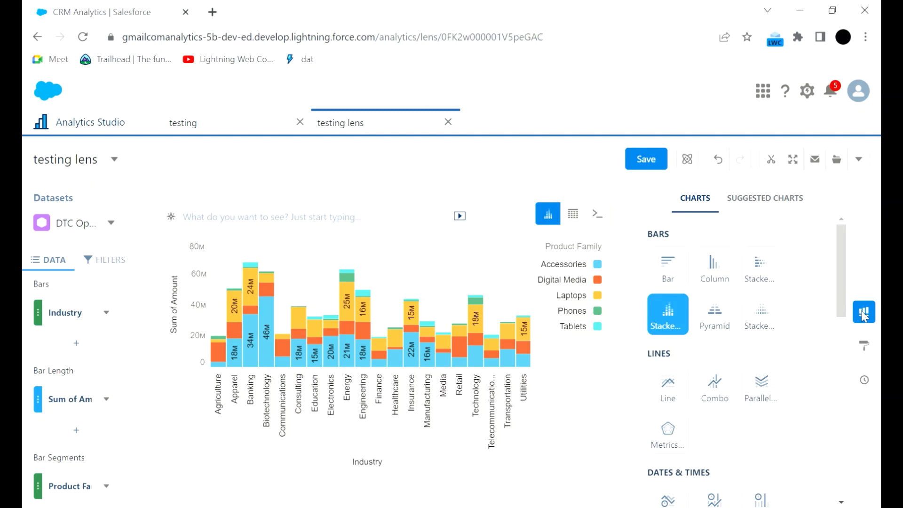
- Save the stacked column lens, then restore Initial View from History and redo to Stacked Column
{"action": "key", "text": "ctrl+s"}
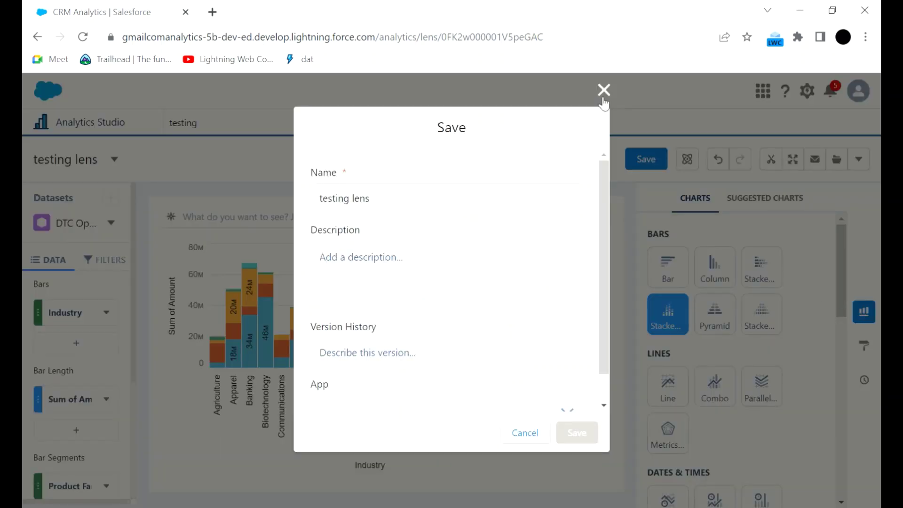
{"action": "left_click", "coordinate": [583, 436]}
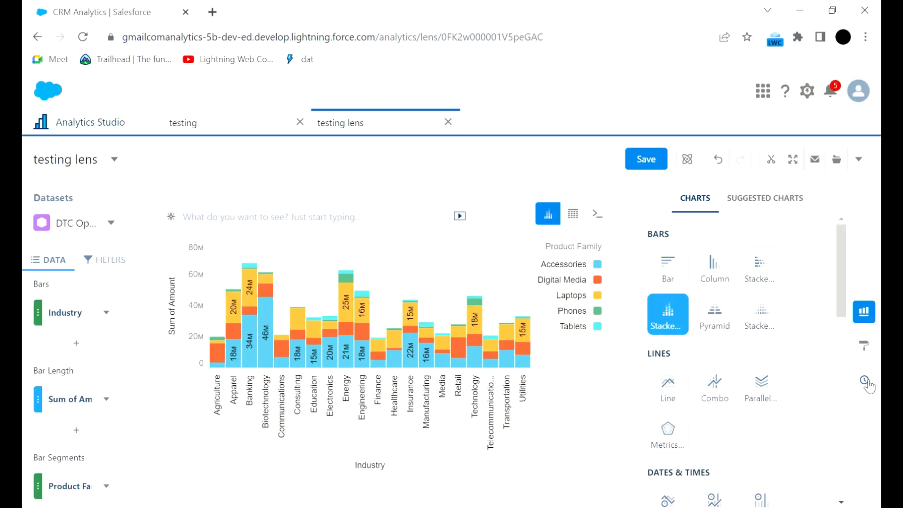
{"action": "left_click", "coordinate": [865, 382]}
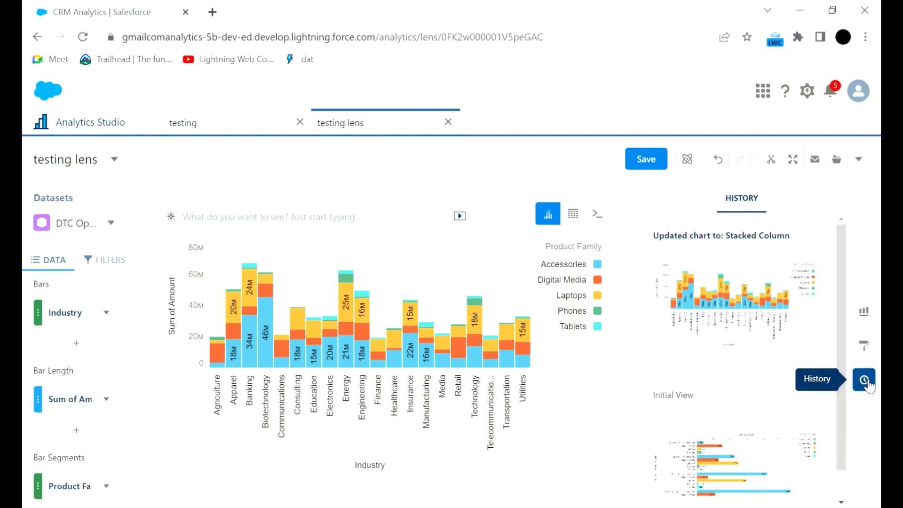
{"action": "scroll", "coordinate": [782, 343], "scroll_direction": "down", "scroll_amount": 1}
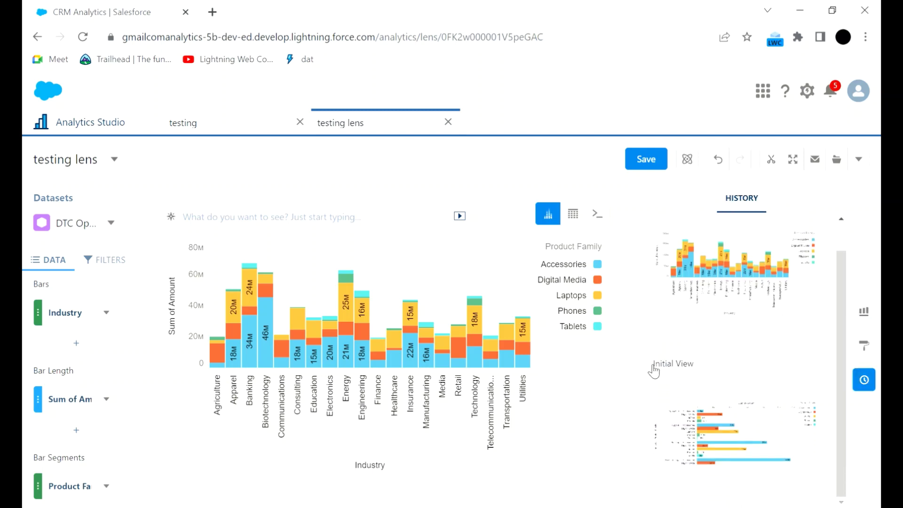
{"action": "left_click", "coordinate": [744, 426]}
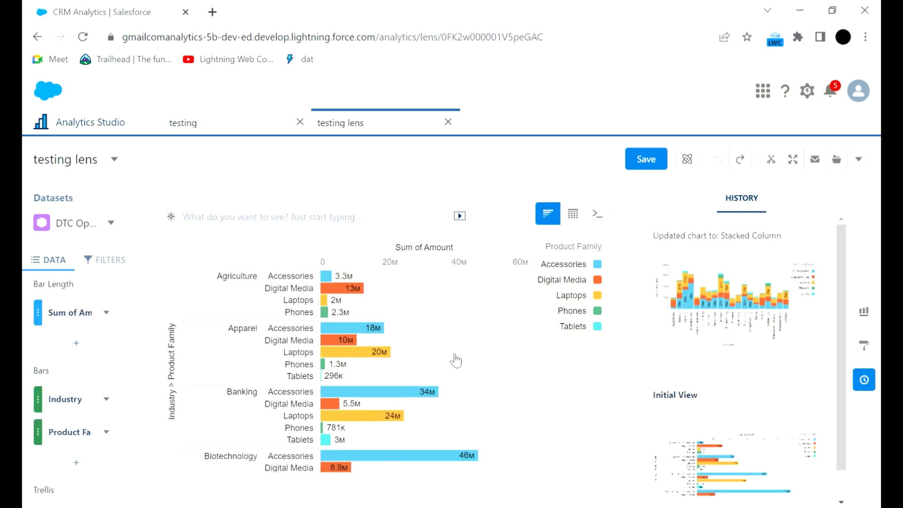
{"action": "key", "text": "ctrl+y"}
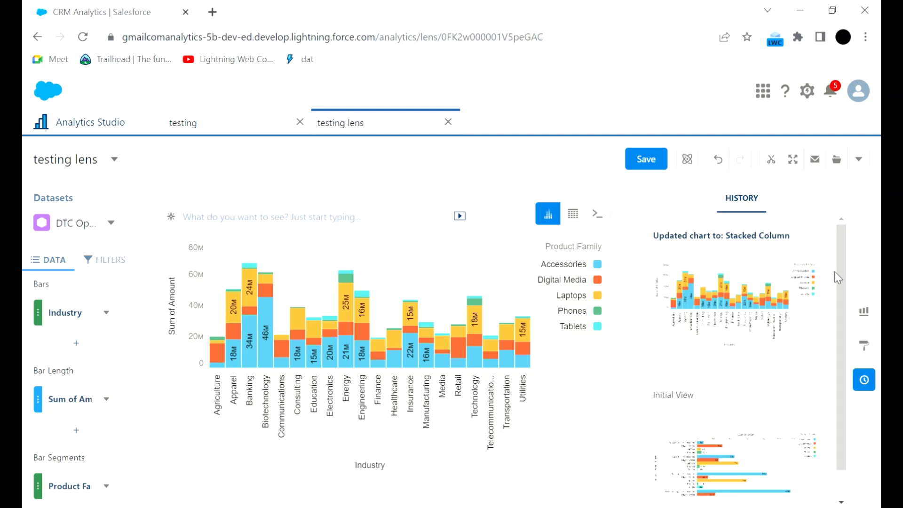